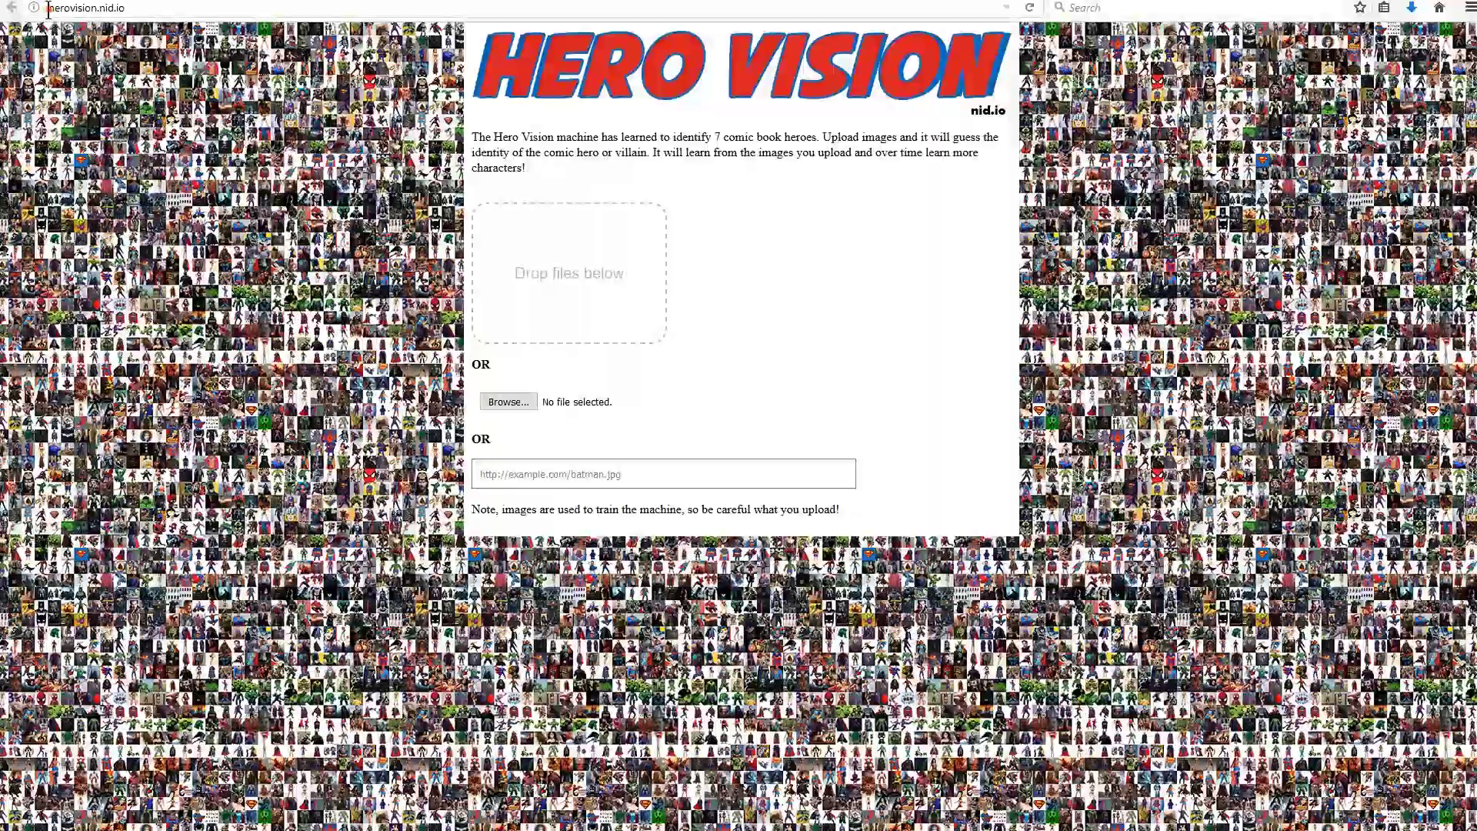
Search Google for 'superman' in a new tab and browse the Images results.
drag(48, 9, 101, 7)
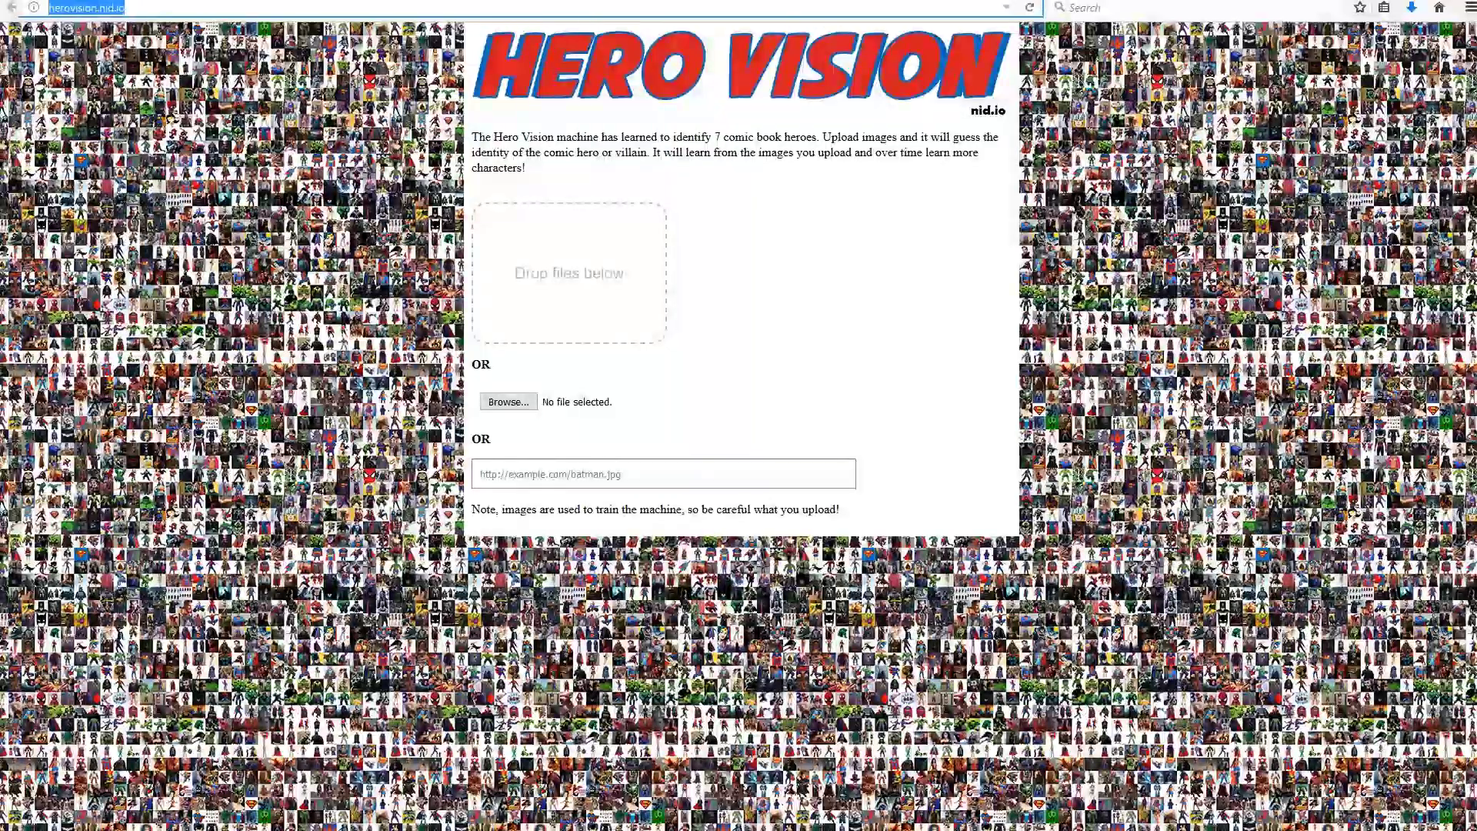
click(587, 154)
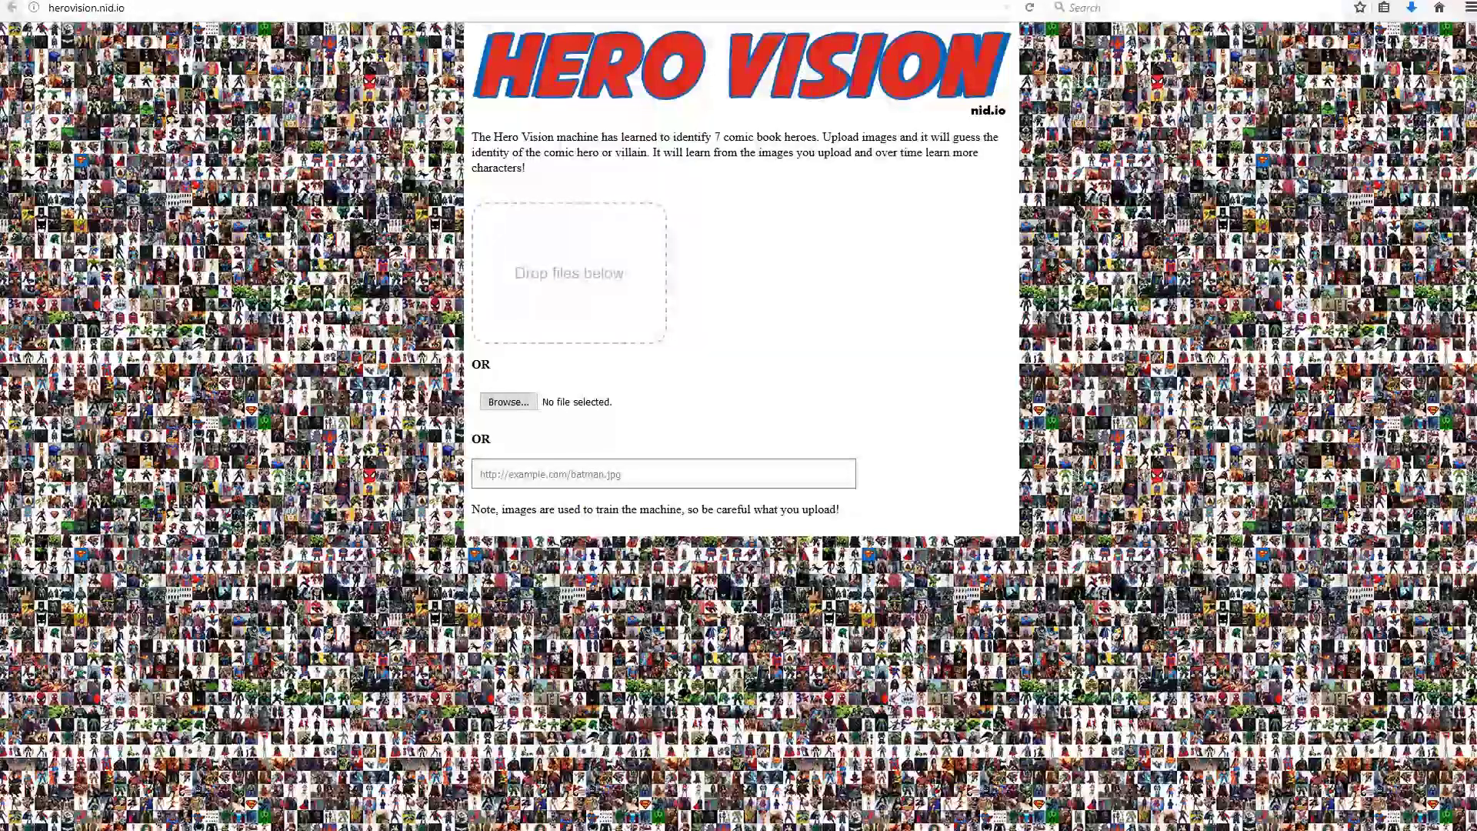
key(ctrl+t)
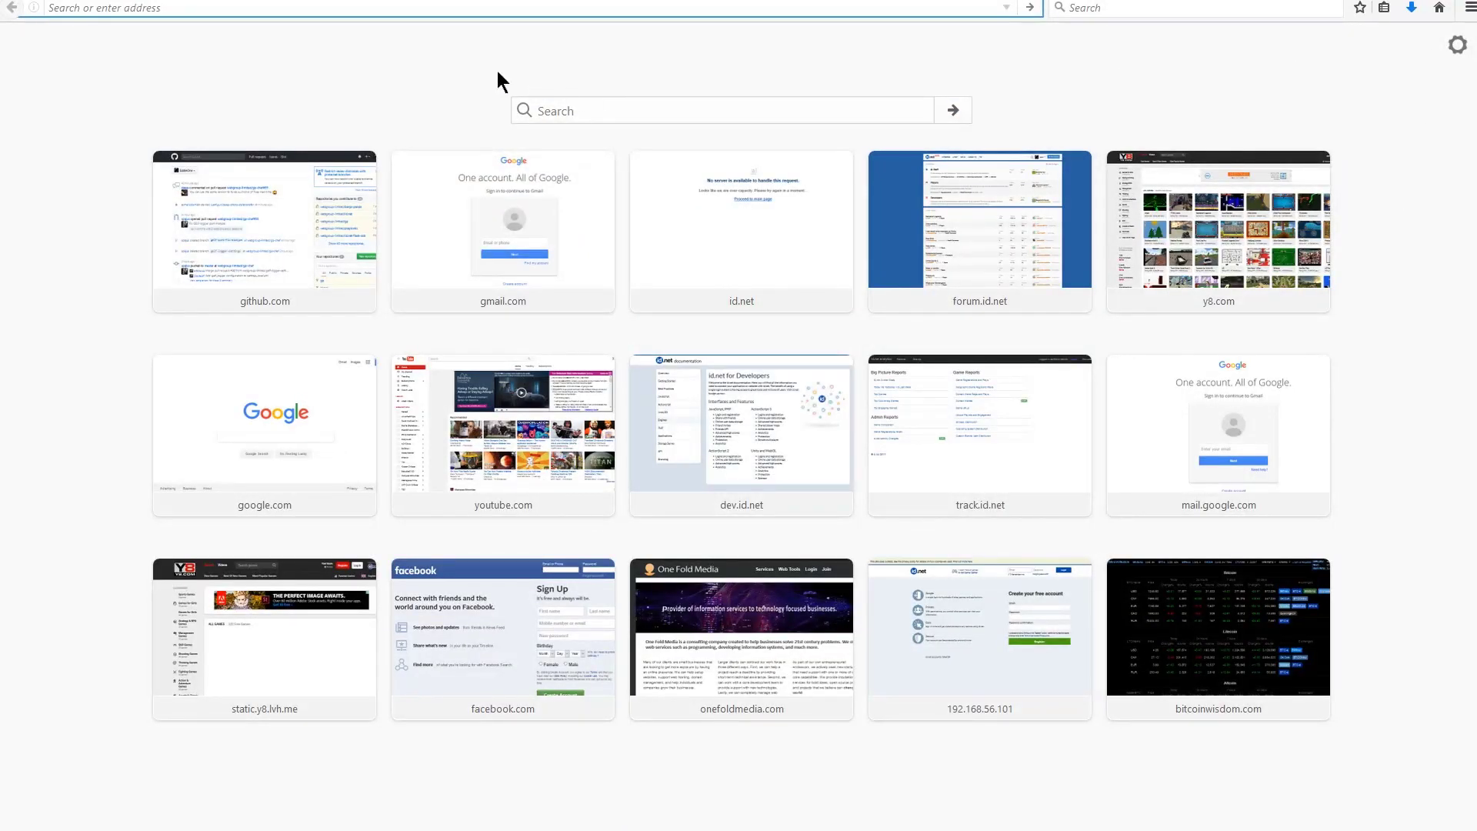
click(594, 110)
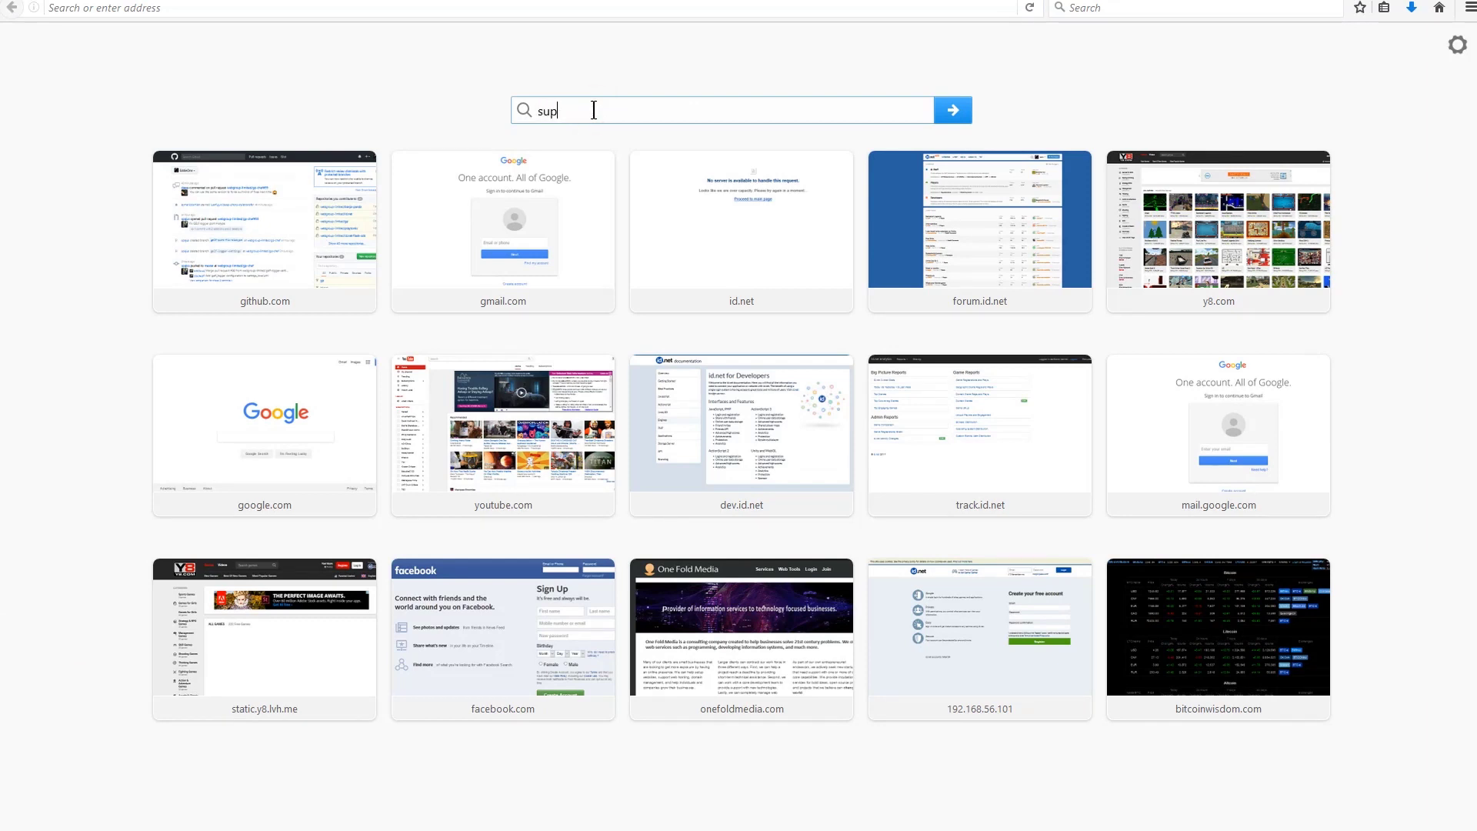
text(supoer)
key(BackSpace)
key(BackSpace)
key(BackSpace)
text(e)
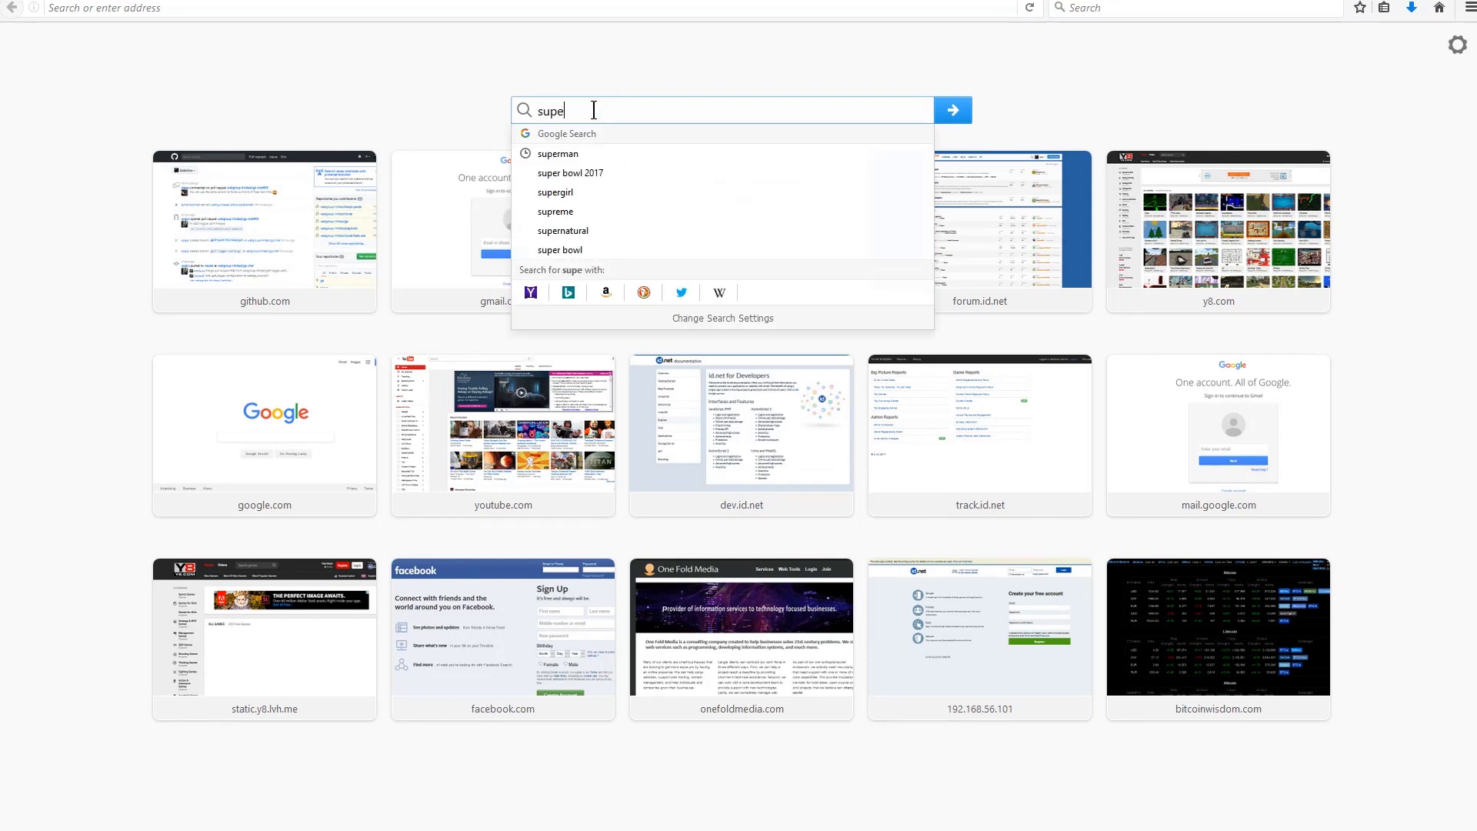
text(rman)
key(Return)
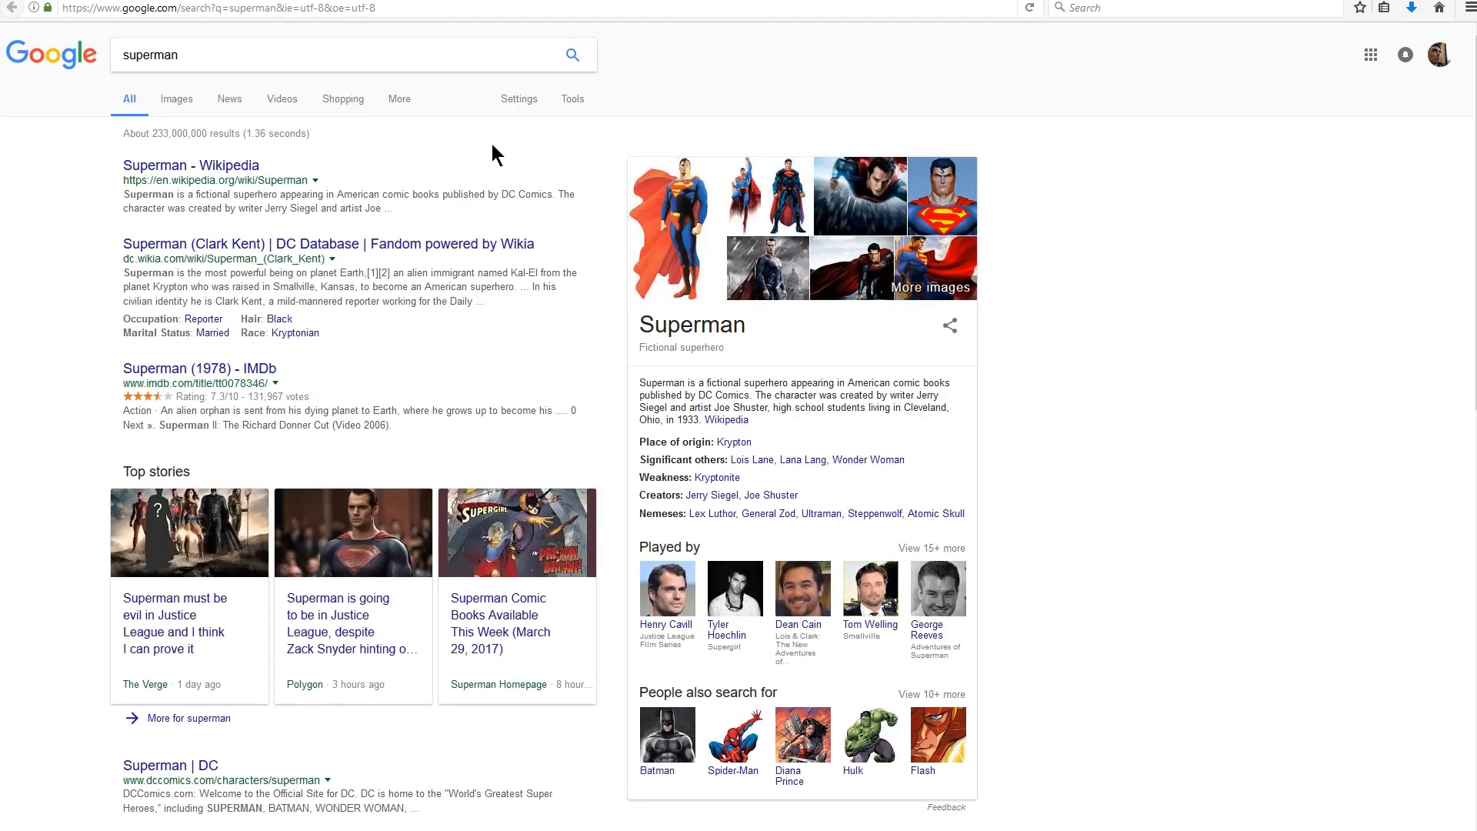
click(174, 101)
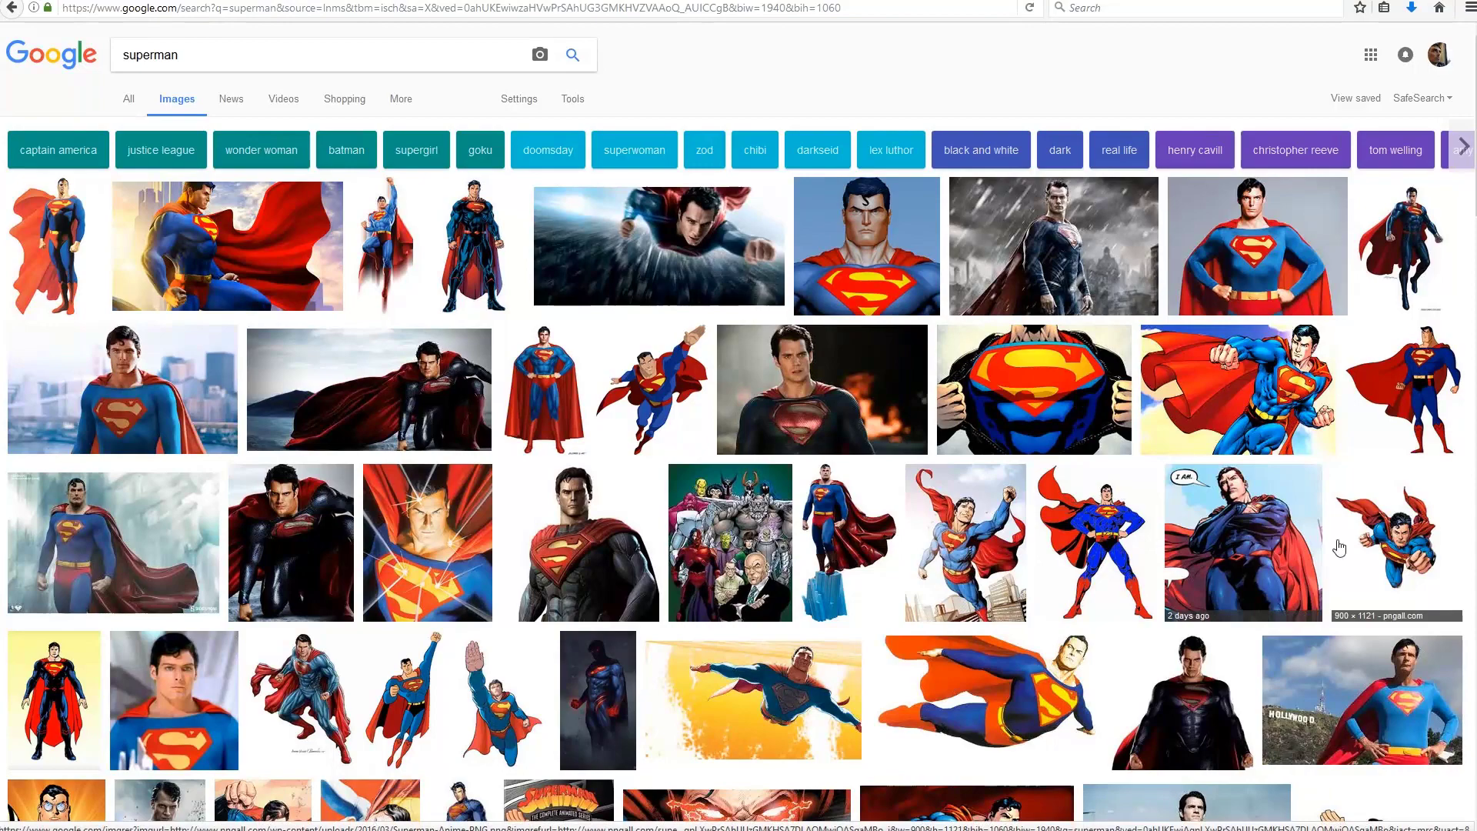
scroll(997, 574, down, 8)
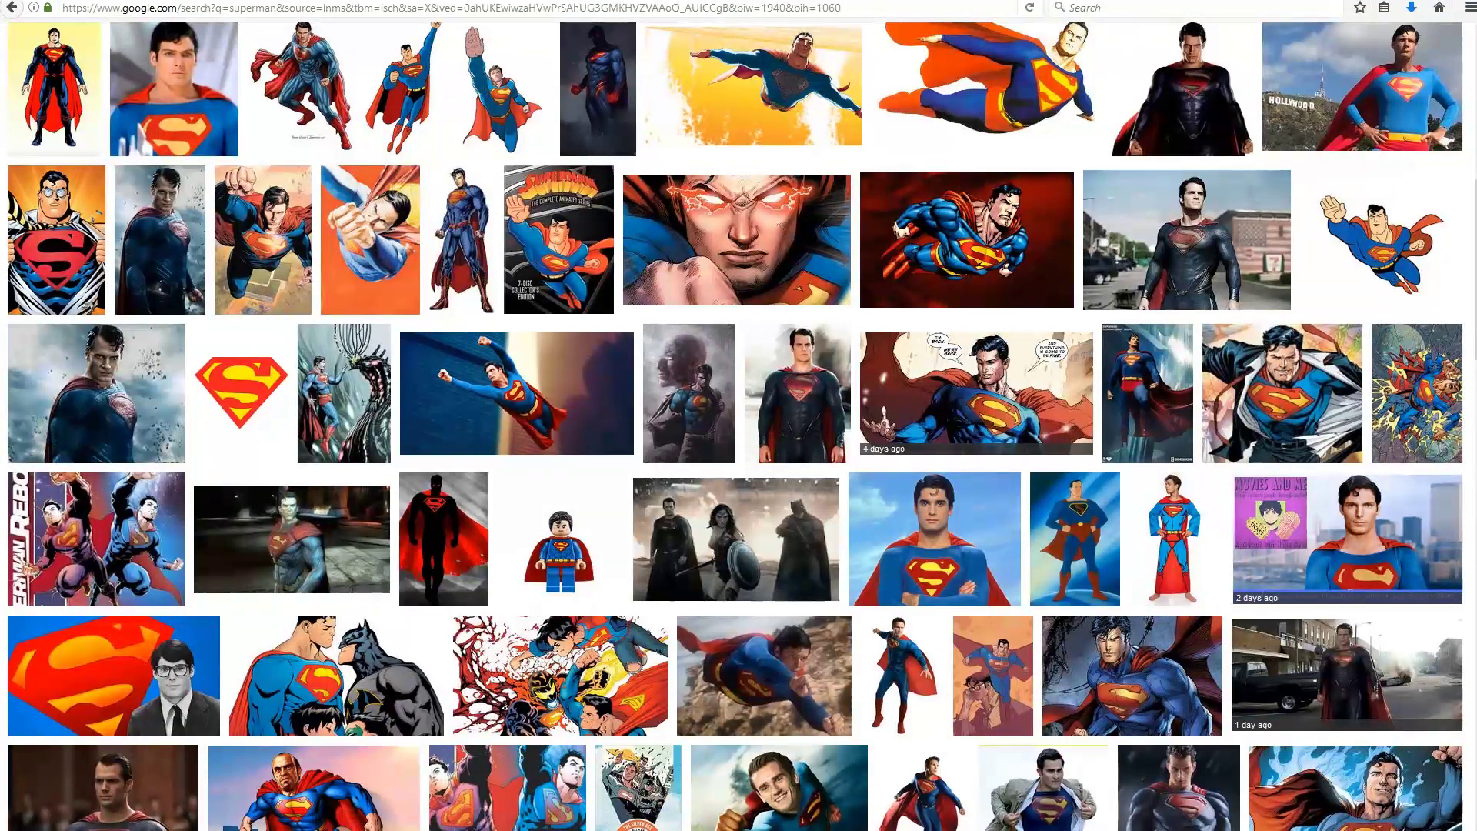
Narrow the browser, create a desktop folder named 'superman', and open it in Explorer.
drag(1476, 441, 1239, 440)
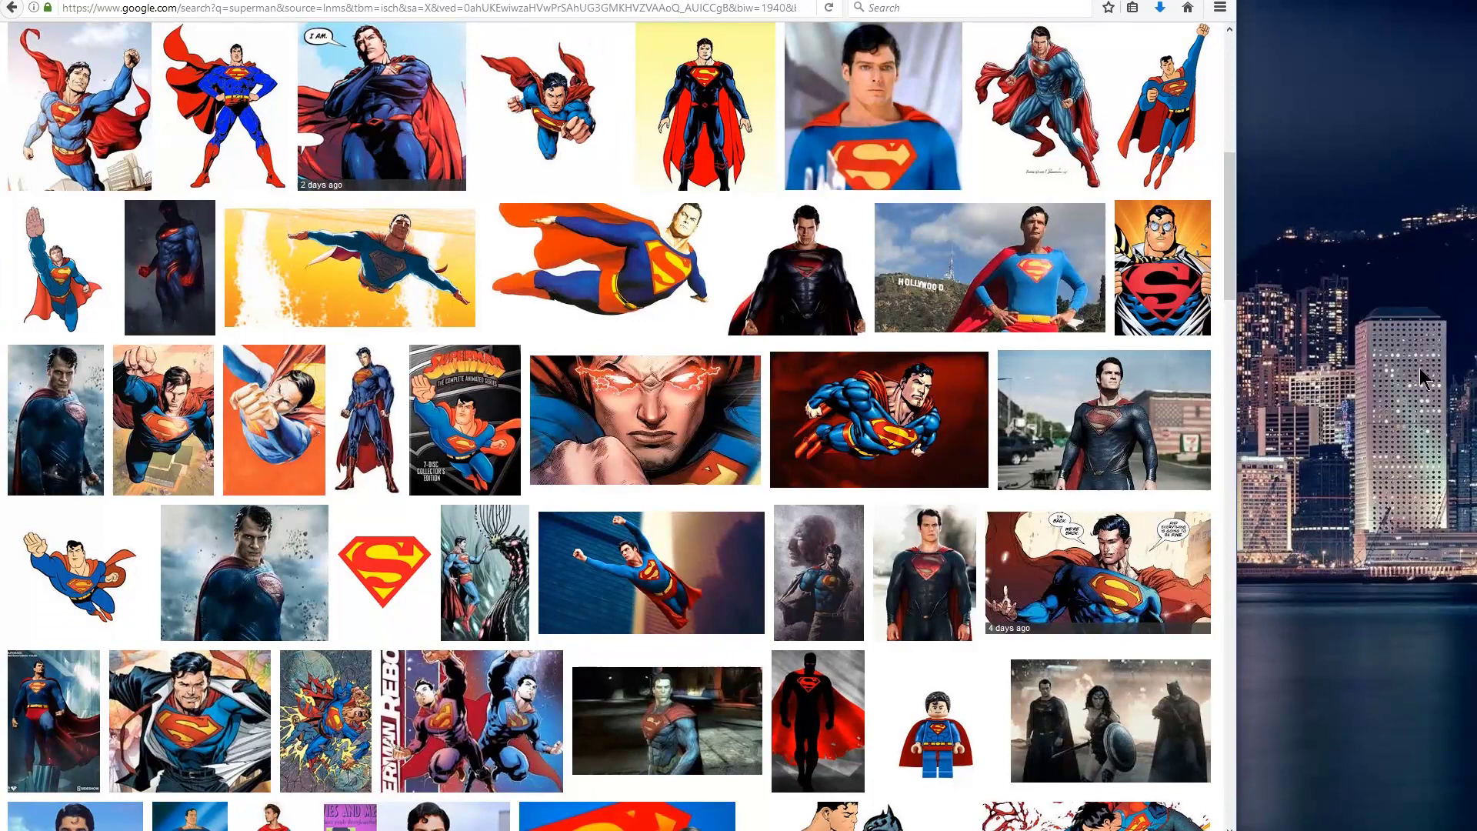
right_click(1340, 424)
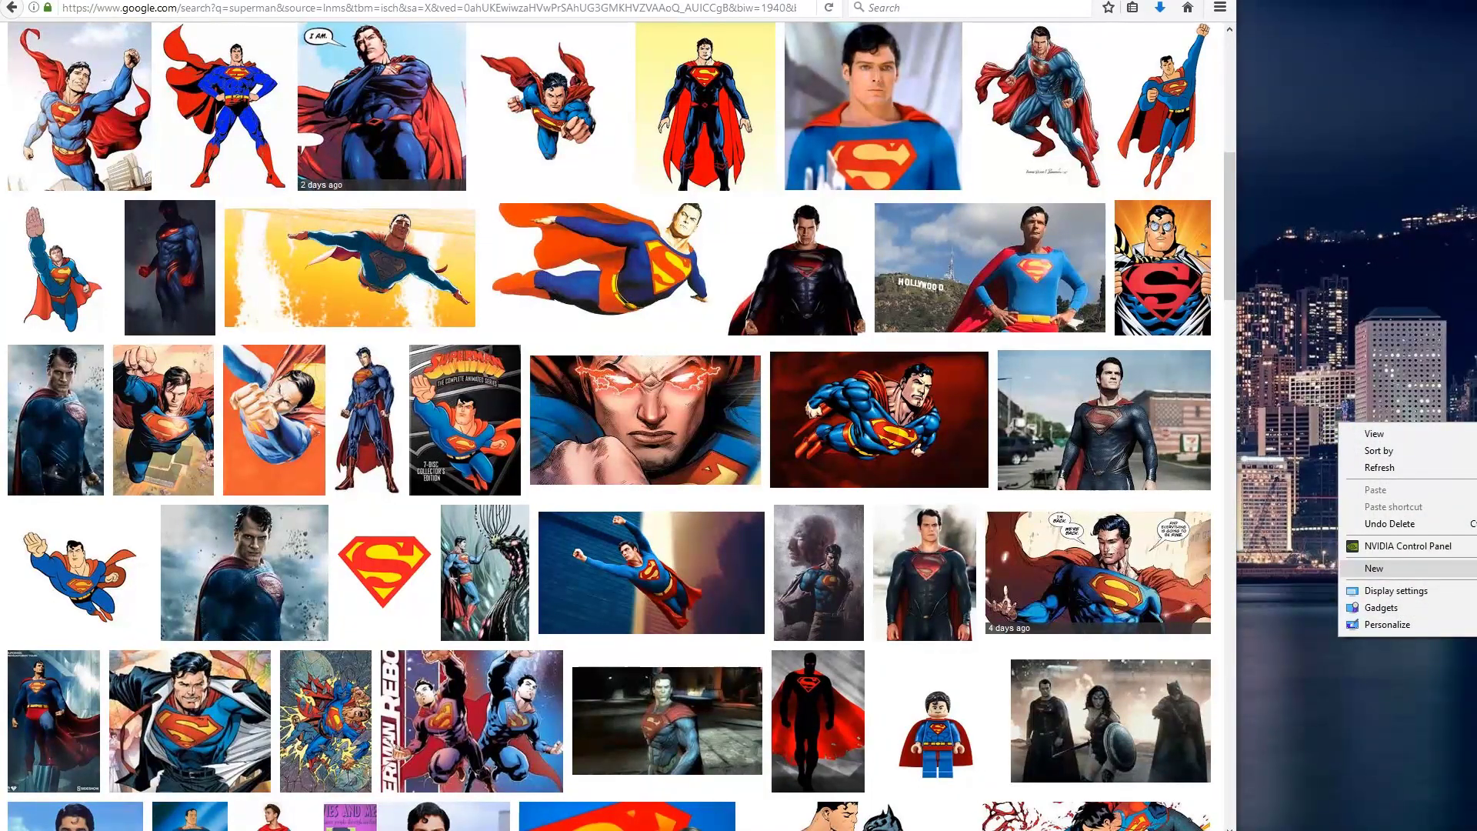
click(1469, 567)
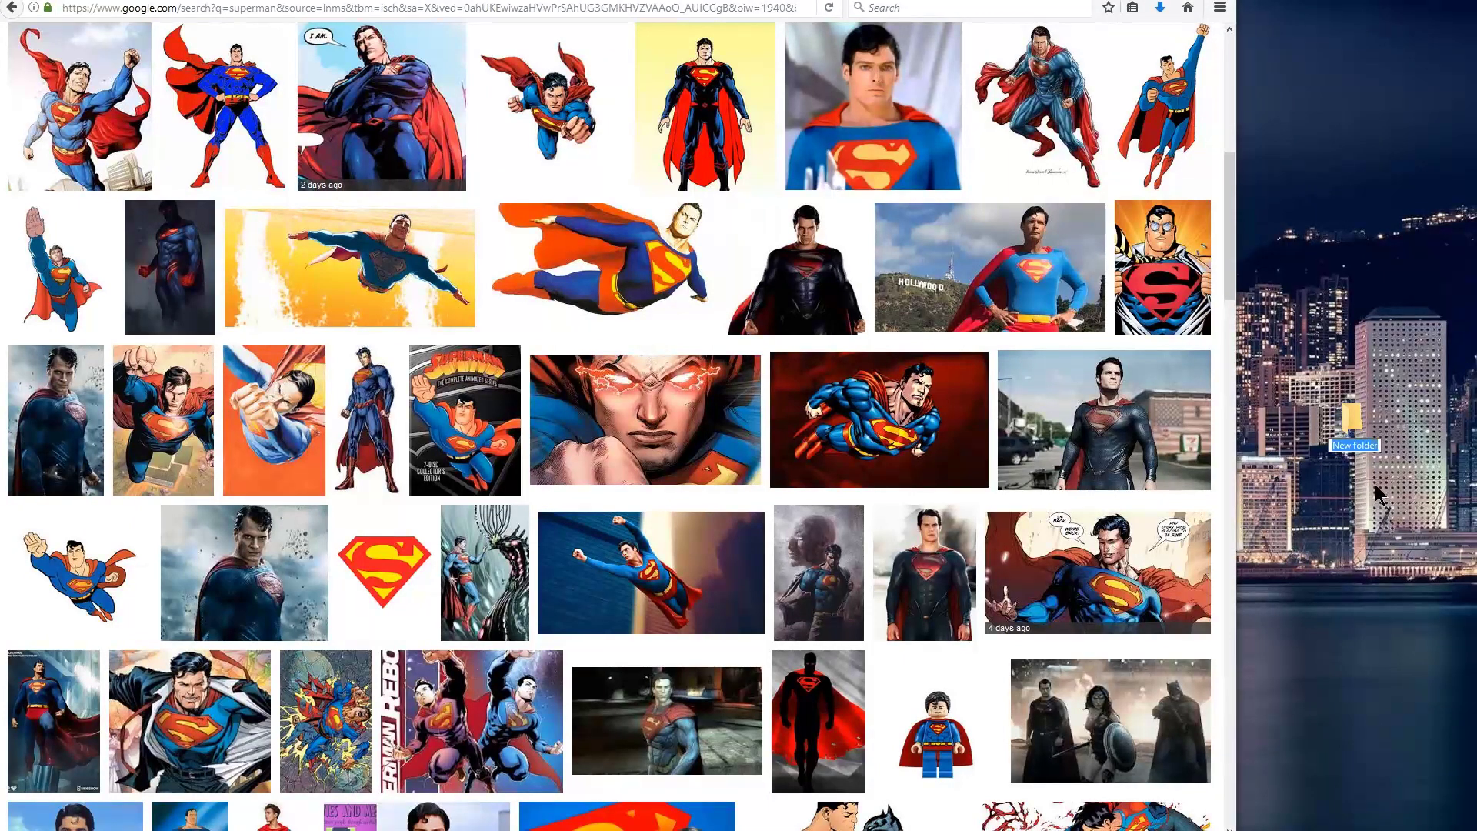
text(superman)
key(Return)
double_click(1352, 417)
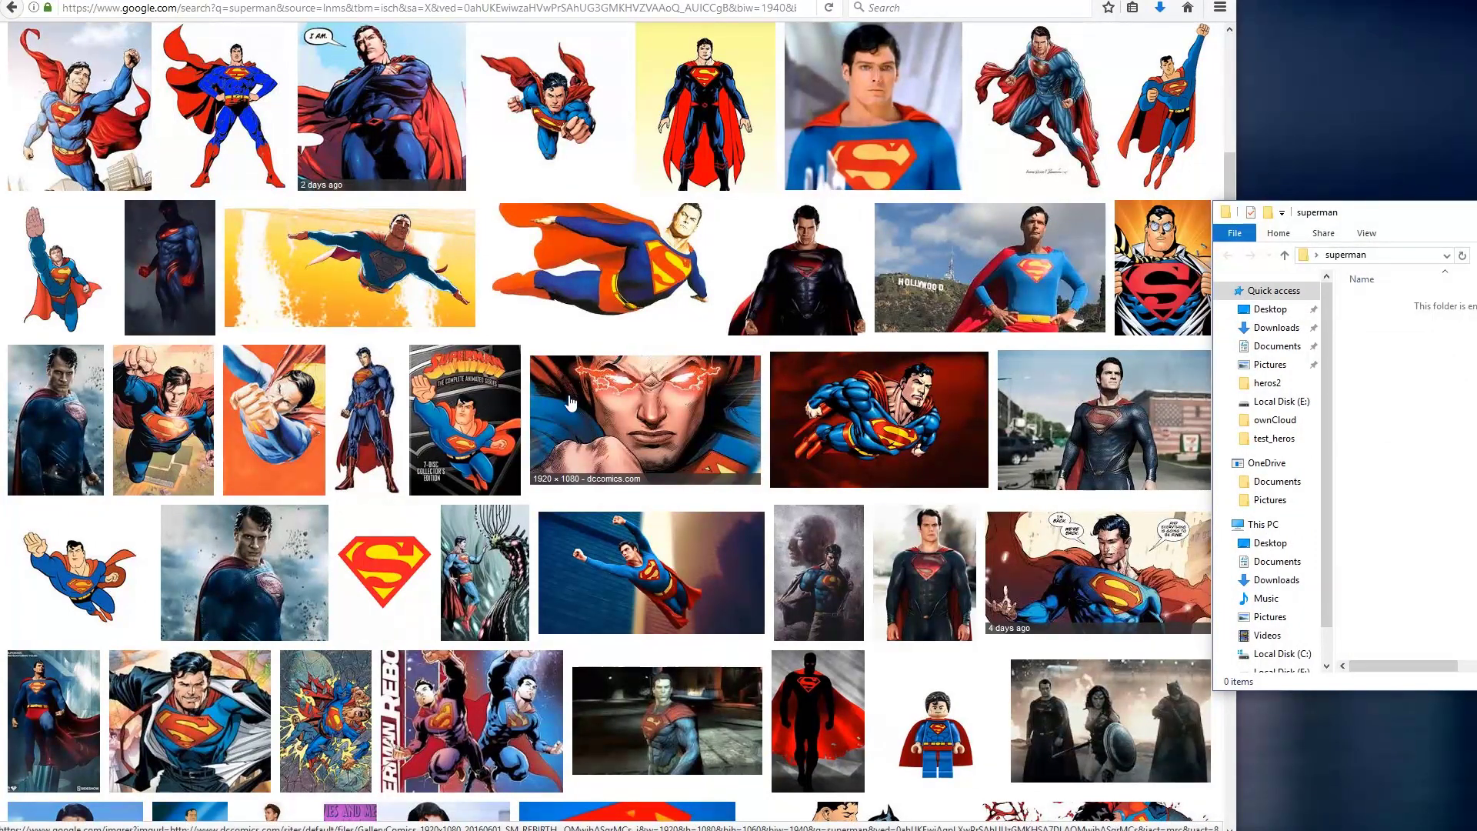
Drag the glowing-eyes Superman image into the folder as images.jpg and check it.
drag(570, 397, 1428, 446)
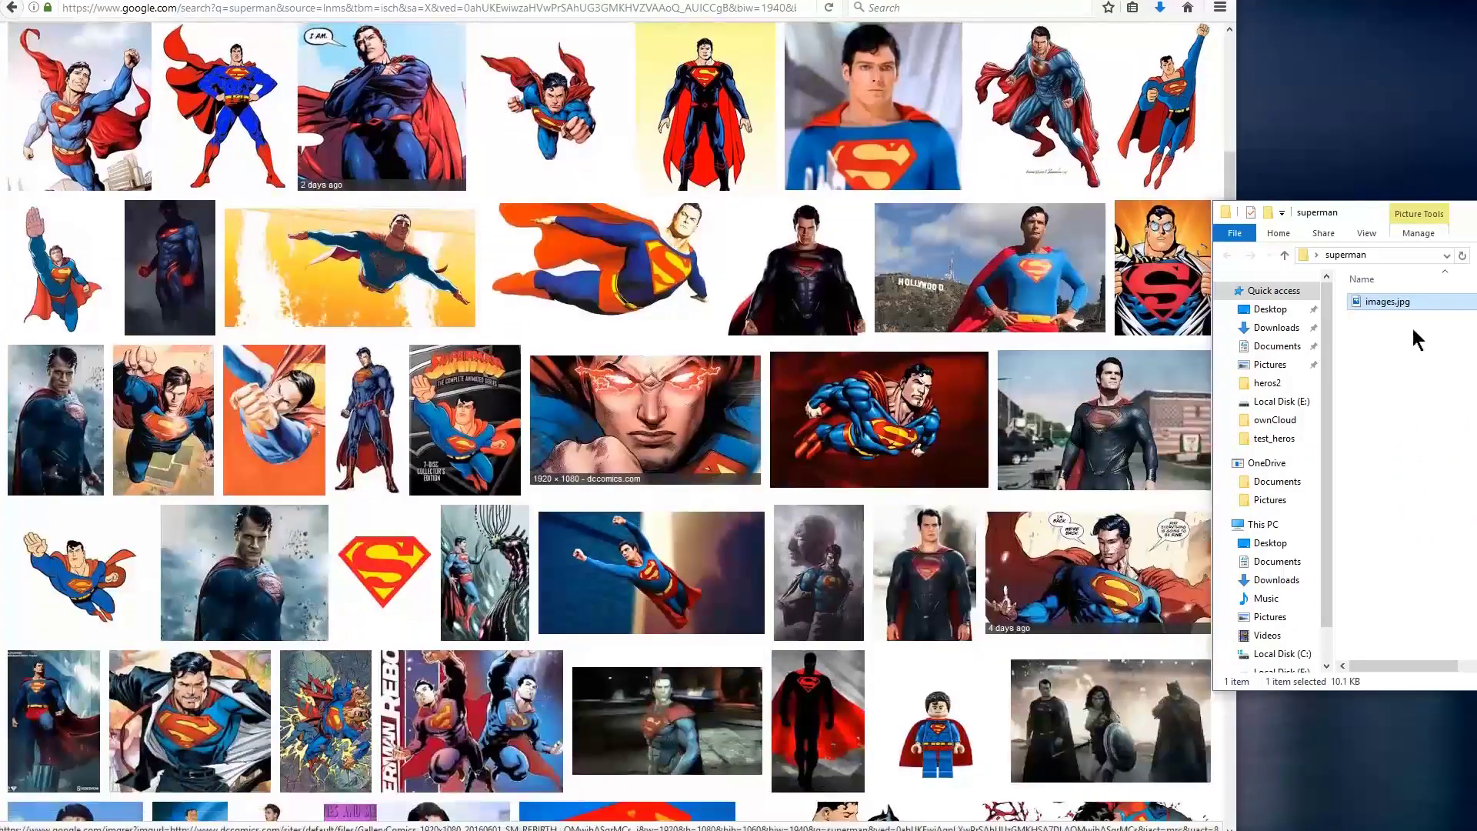
double_click(1398, 307)
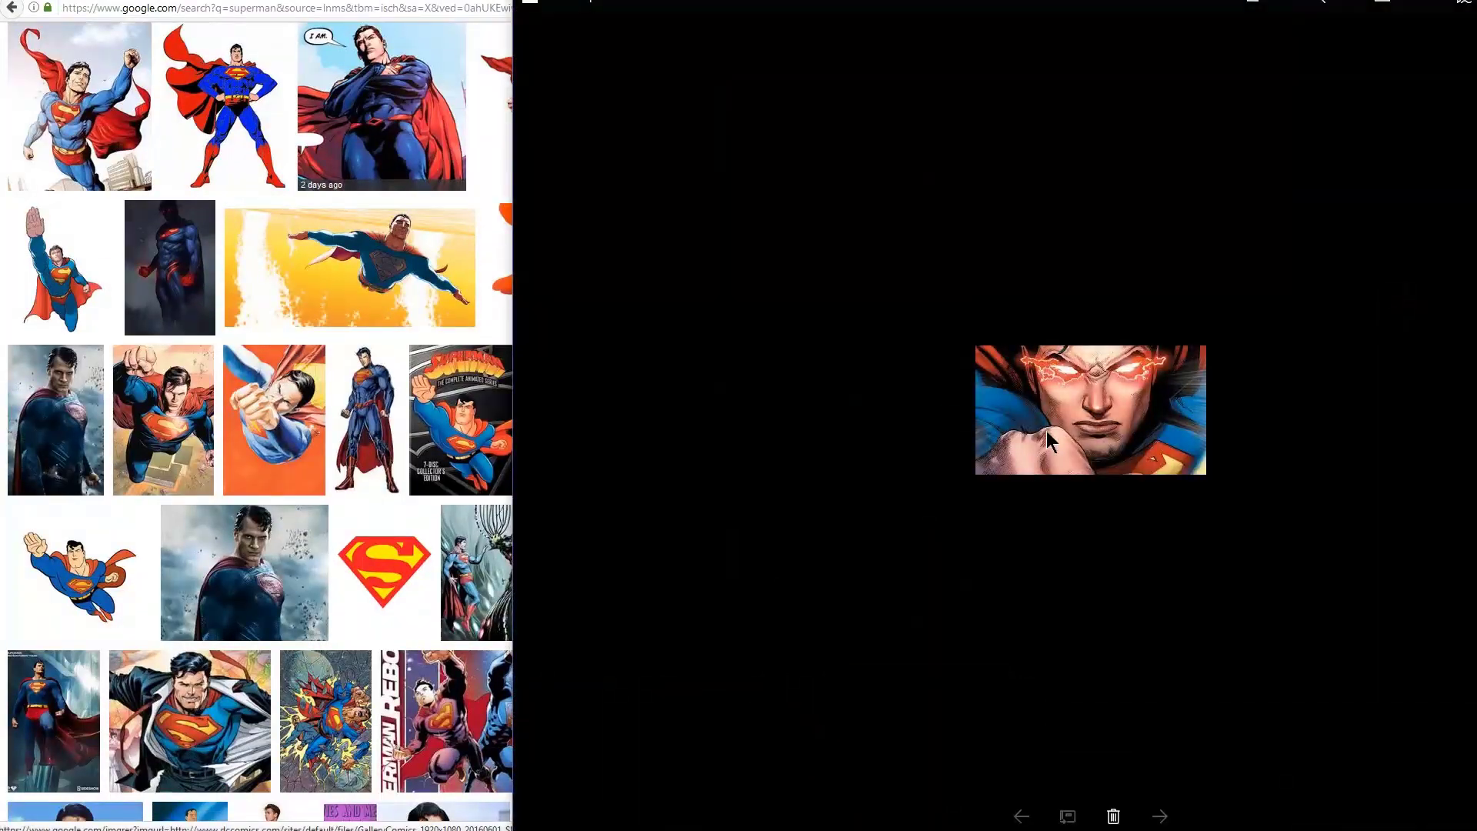
key(alt+F4)
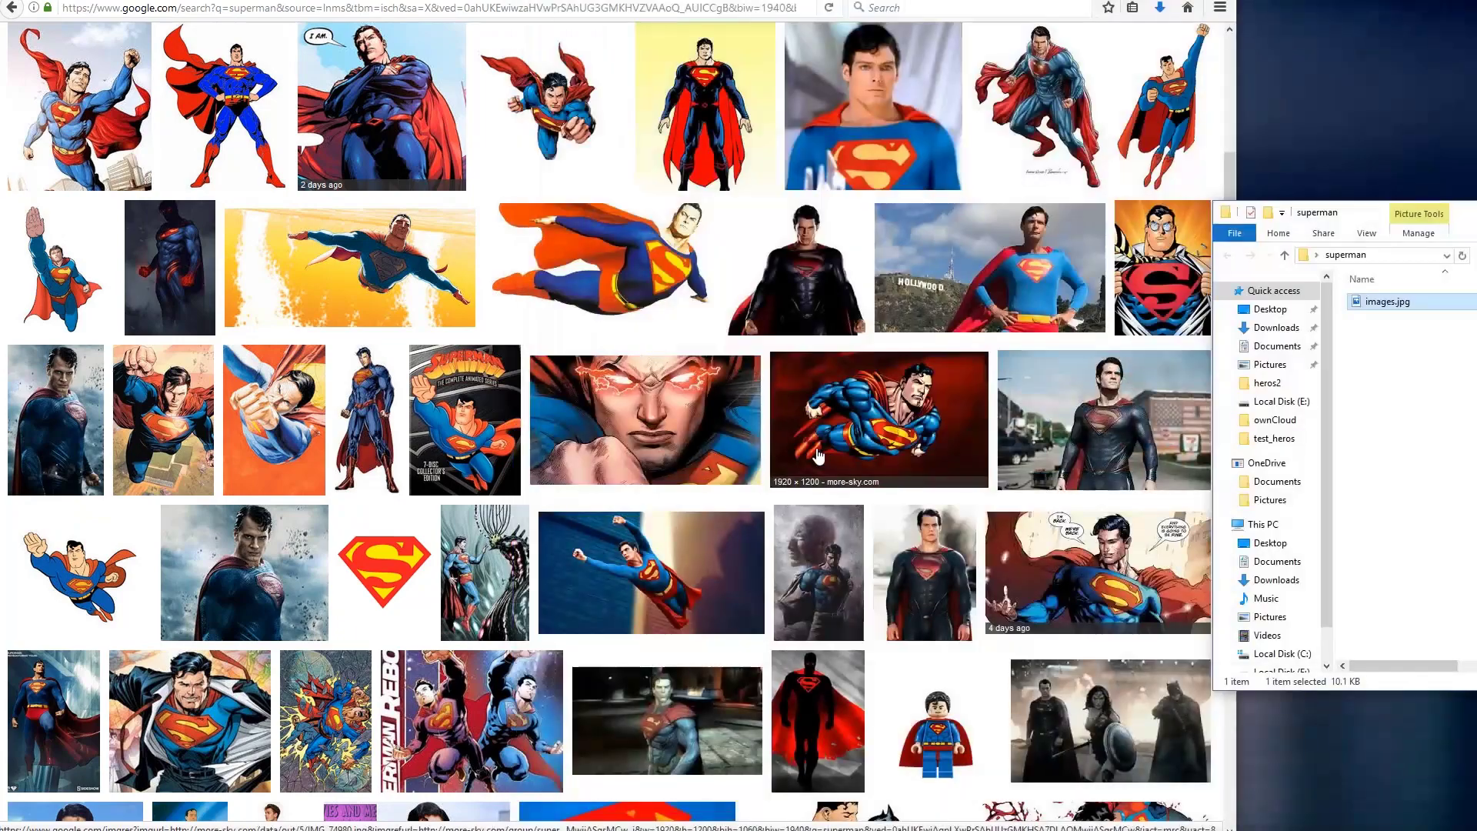
Try copying the flying-on-red and Hollywood-sign images, cancelling each overwrite of images.jpg.
scroll(915, 700, up, 3)
drag(915, 700, 1422, 452)
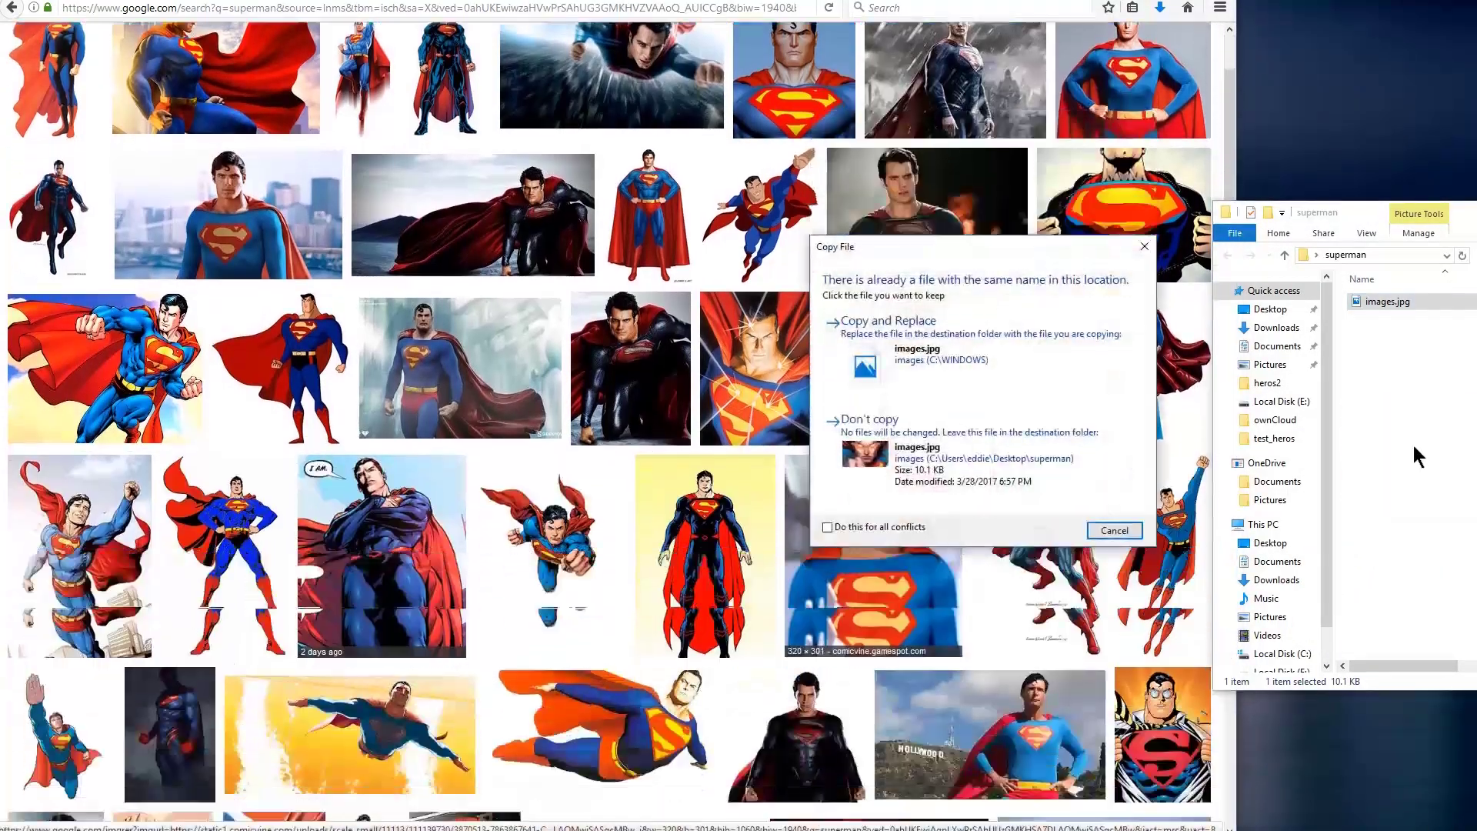
click(1112, 530)
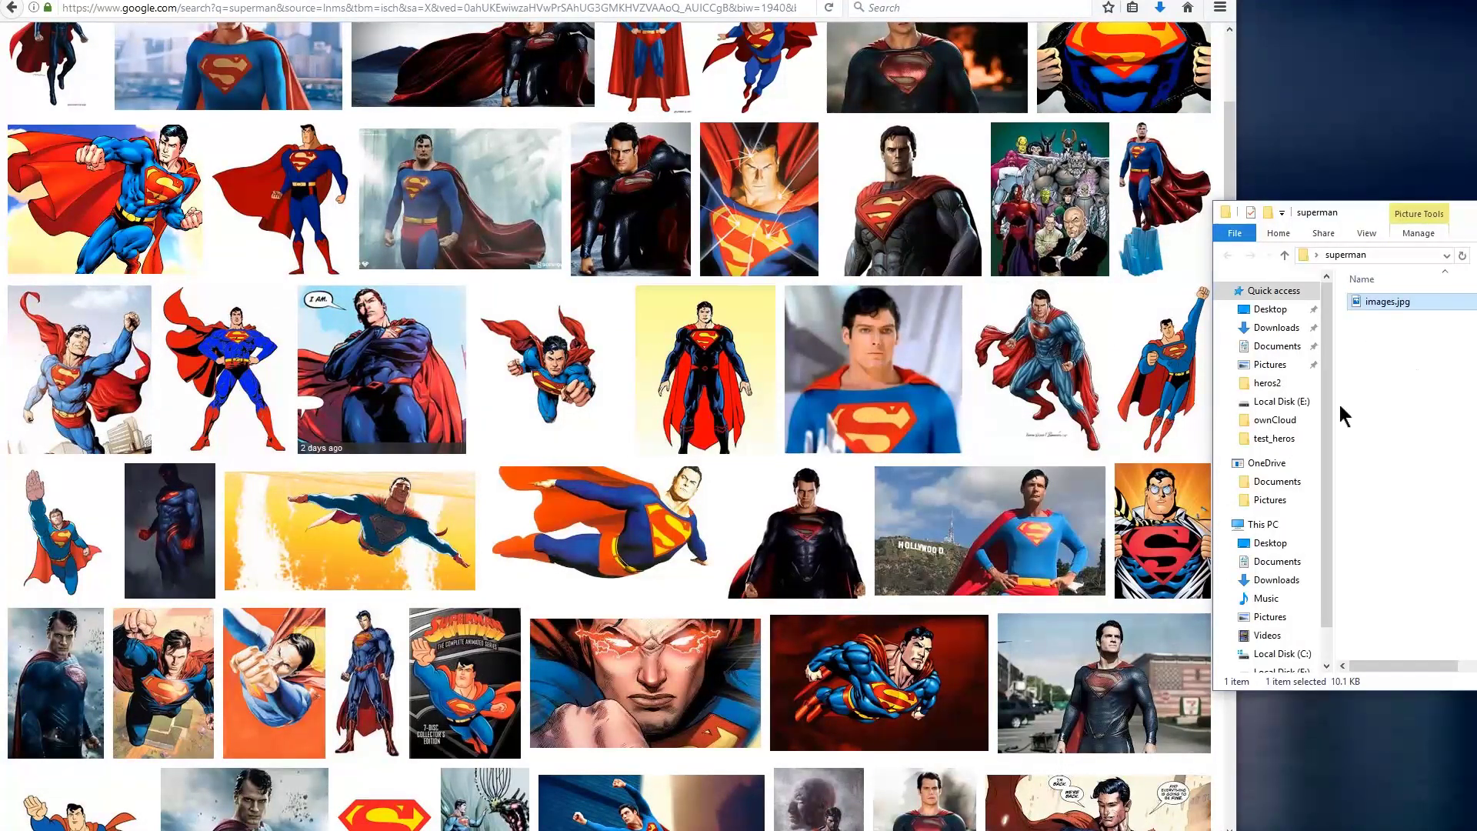
drag(976, 531, 1421, 455)
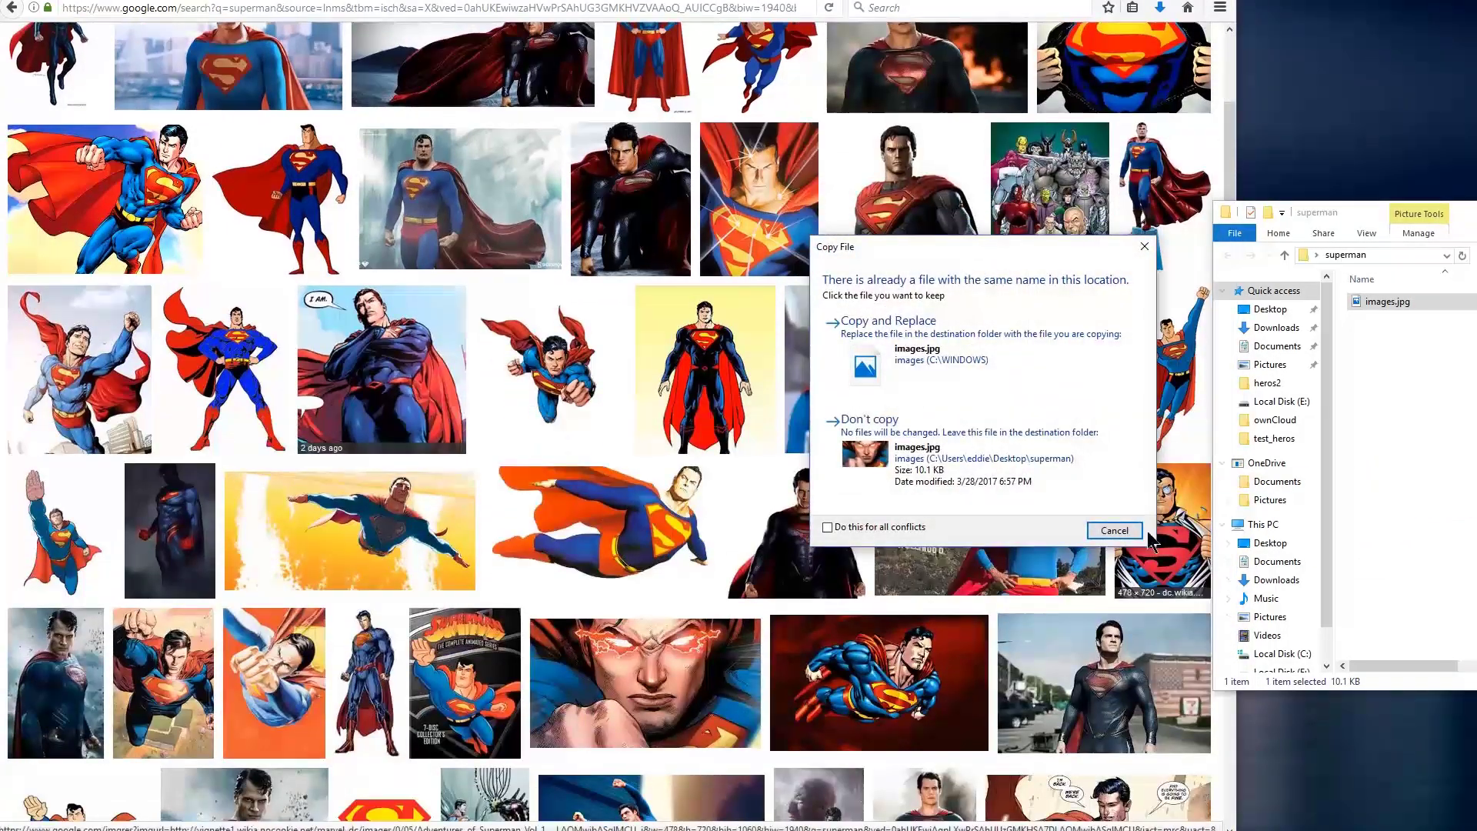
click(1115, 531)
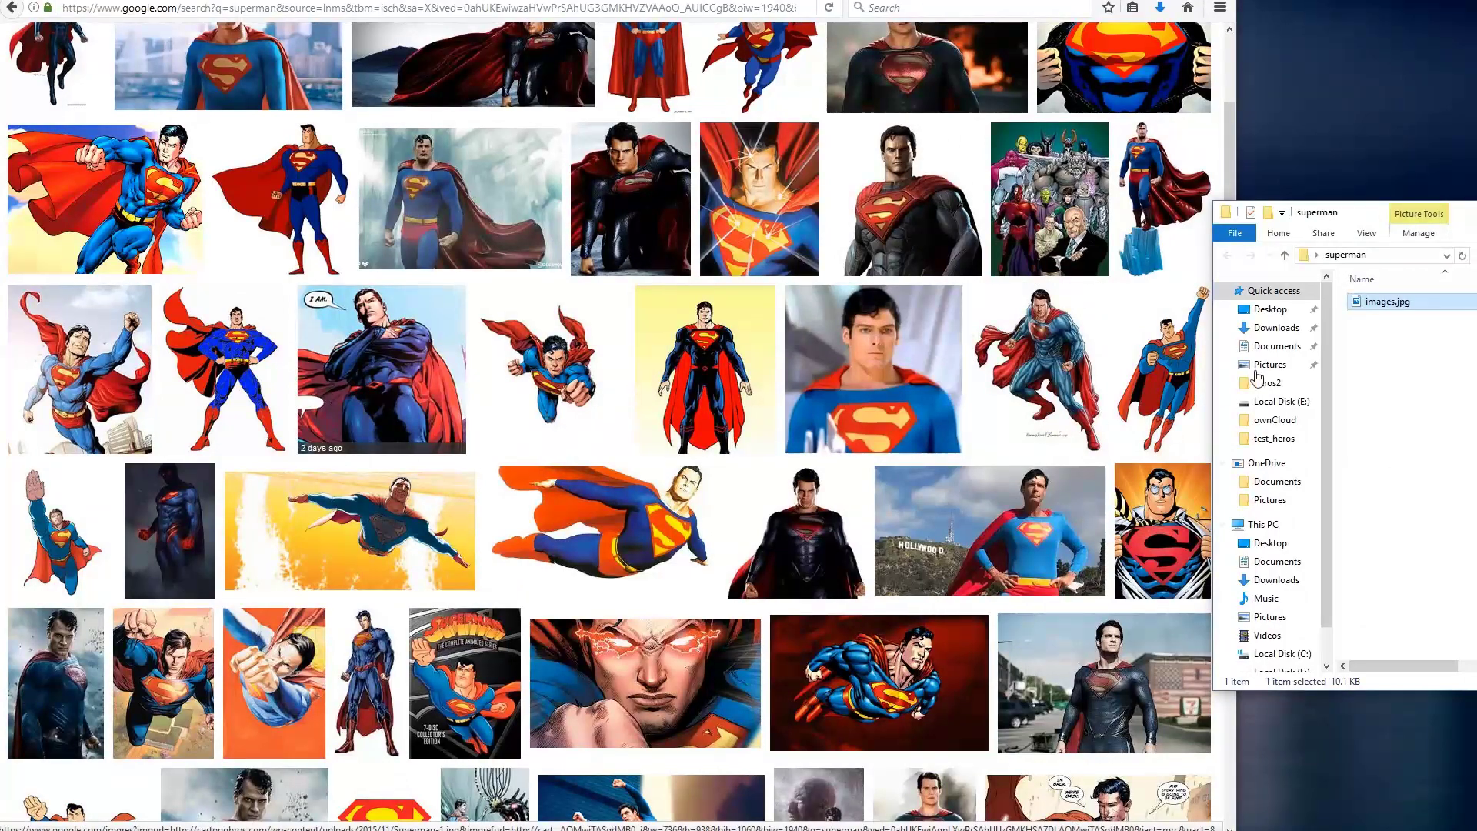
scroll(930, 444, up, 5)
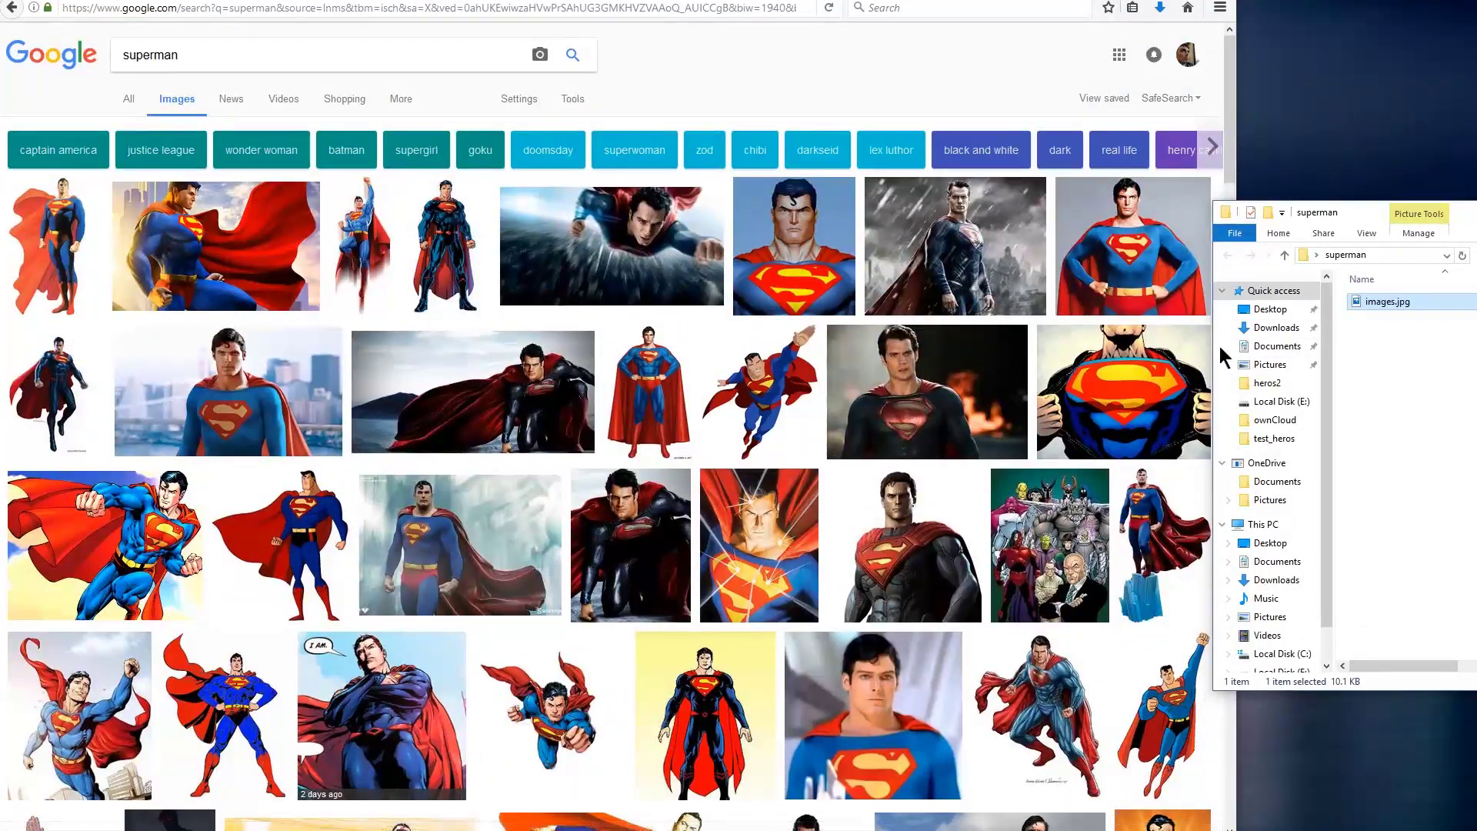
Save the Man of Steel and flying Superman previews into the superman folder.
click(929, 402)
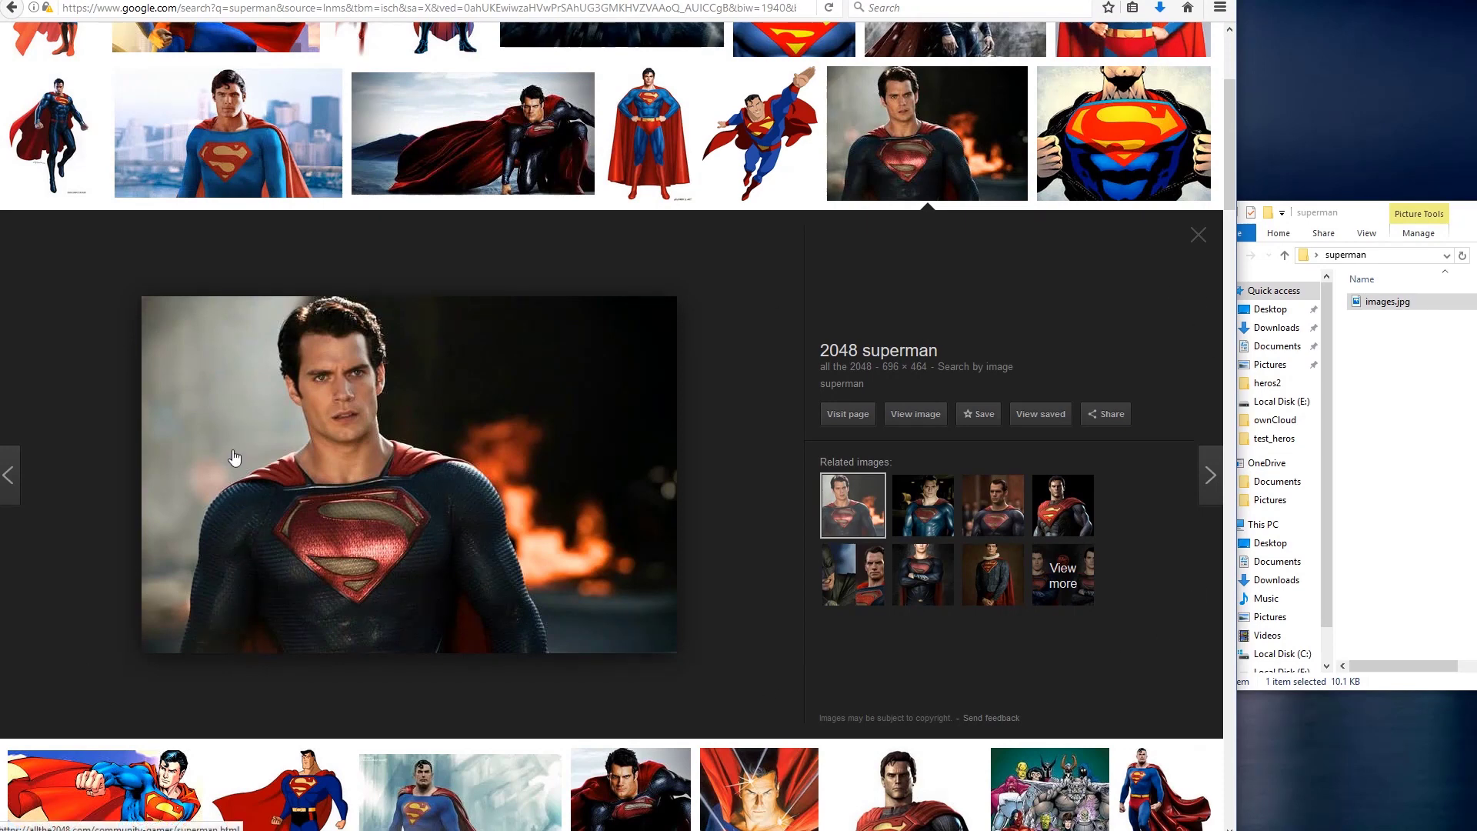
drag(235, 458, 1446, 508)
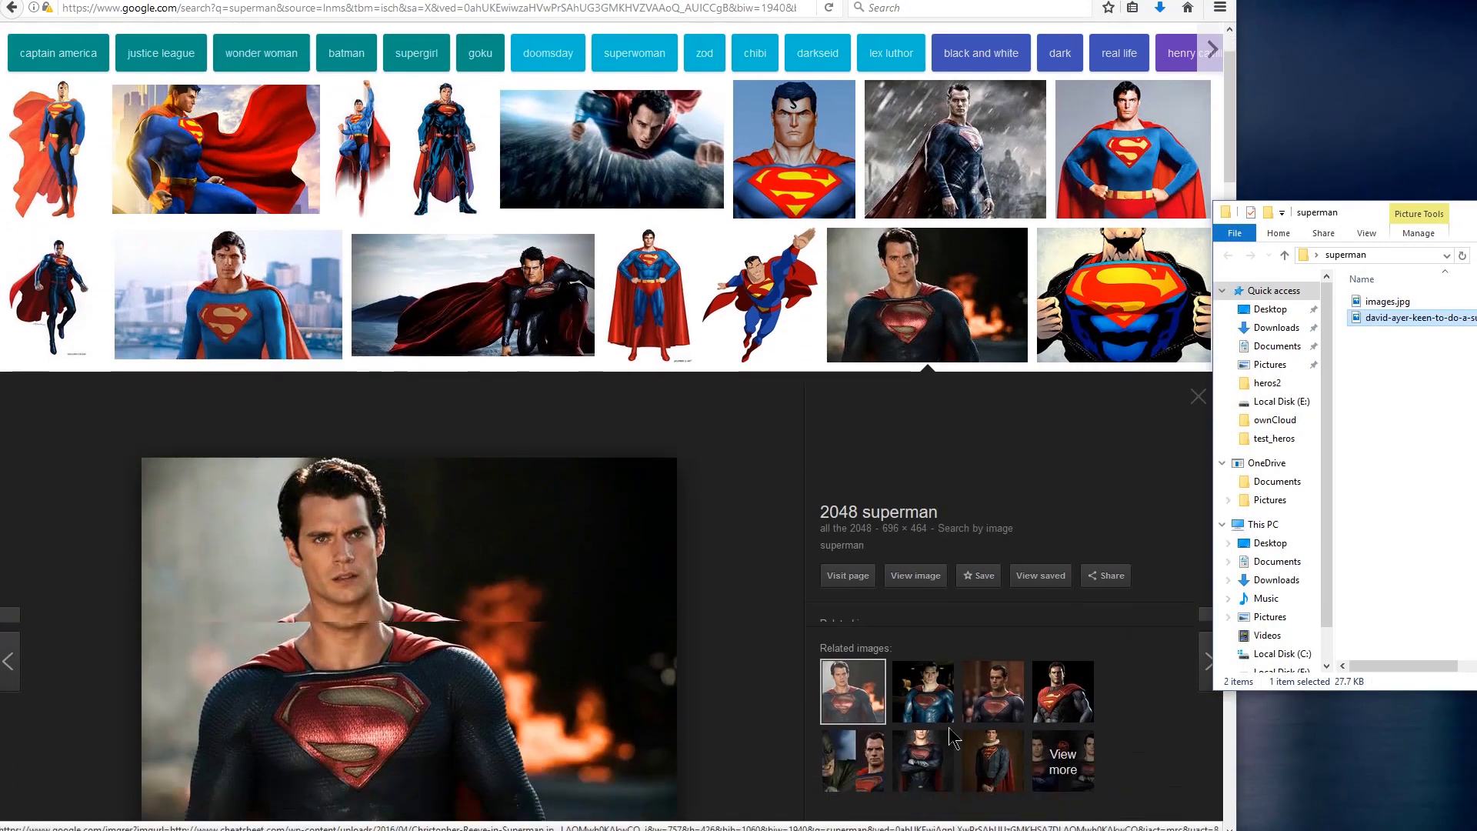
click(1194, 237)
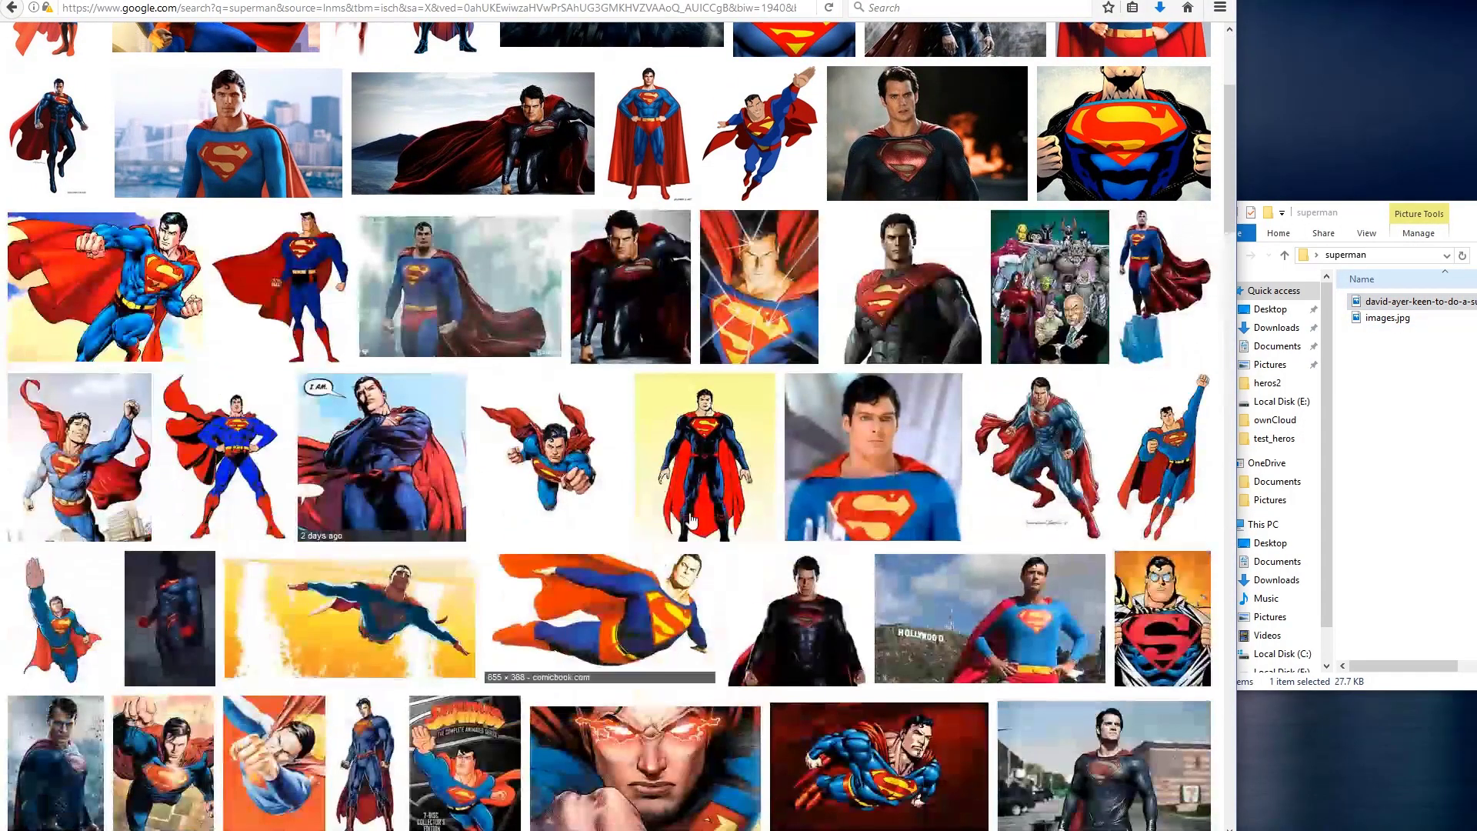
click(630, 625)
drag(360, 425, 1410, 502)
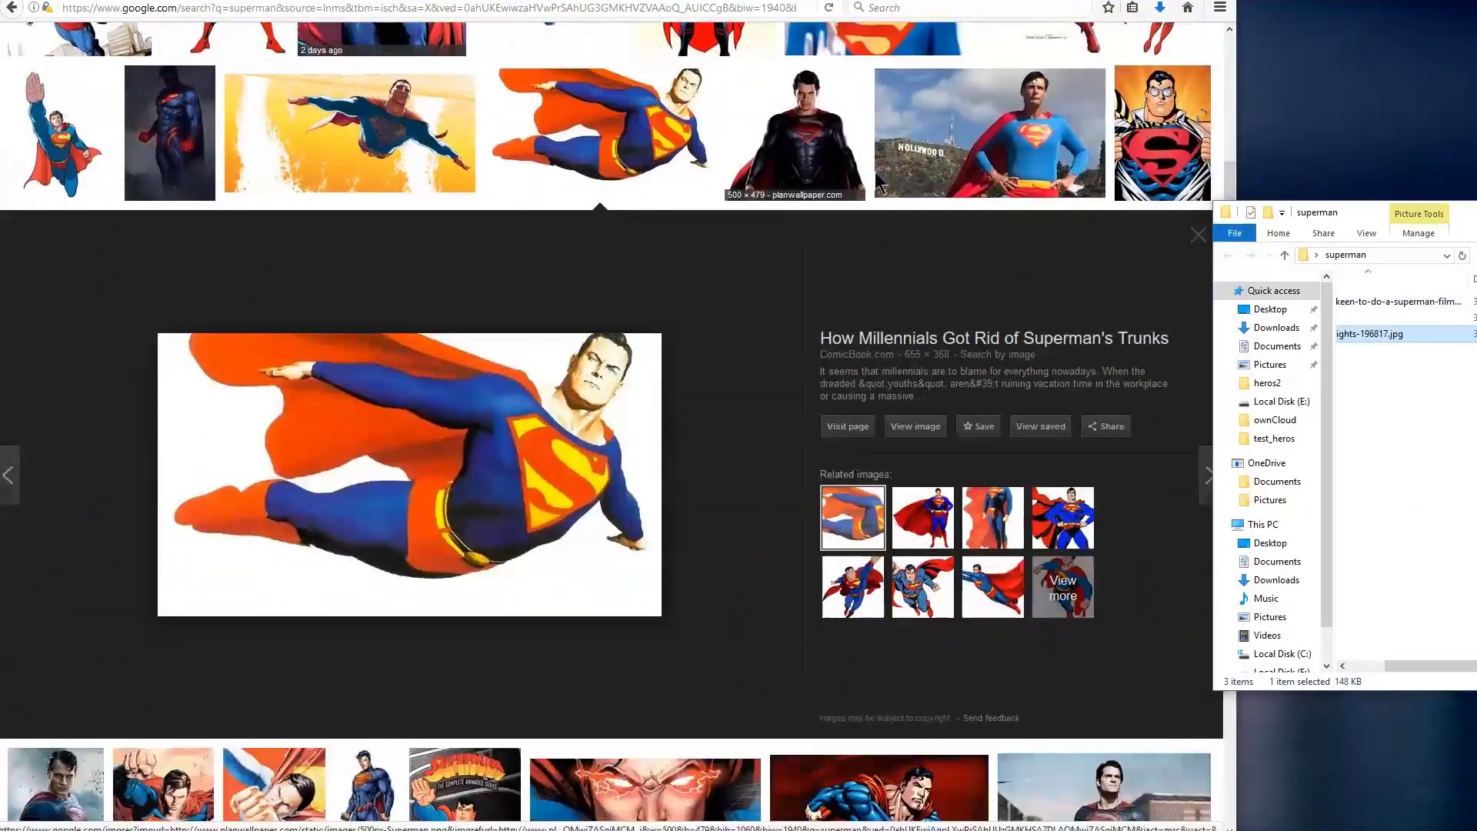
click(1201, 235)
Save the dark-suited Superman image into the superman folder.
click(765, 142)
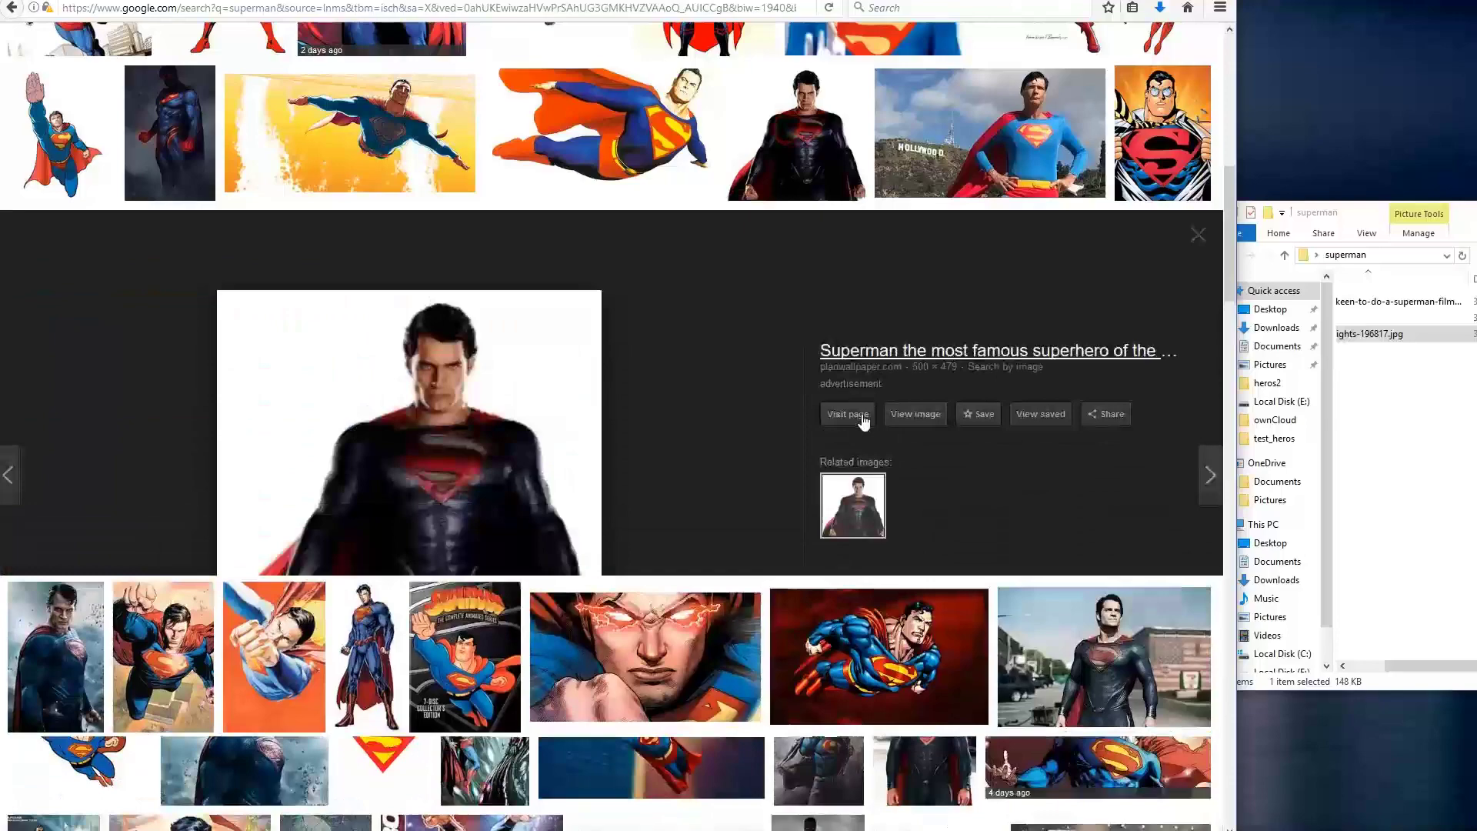
drag(404, 492, 1395, 466)
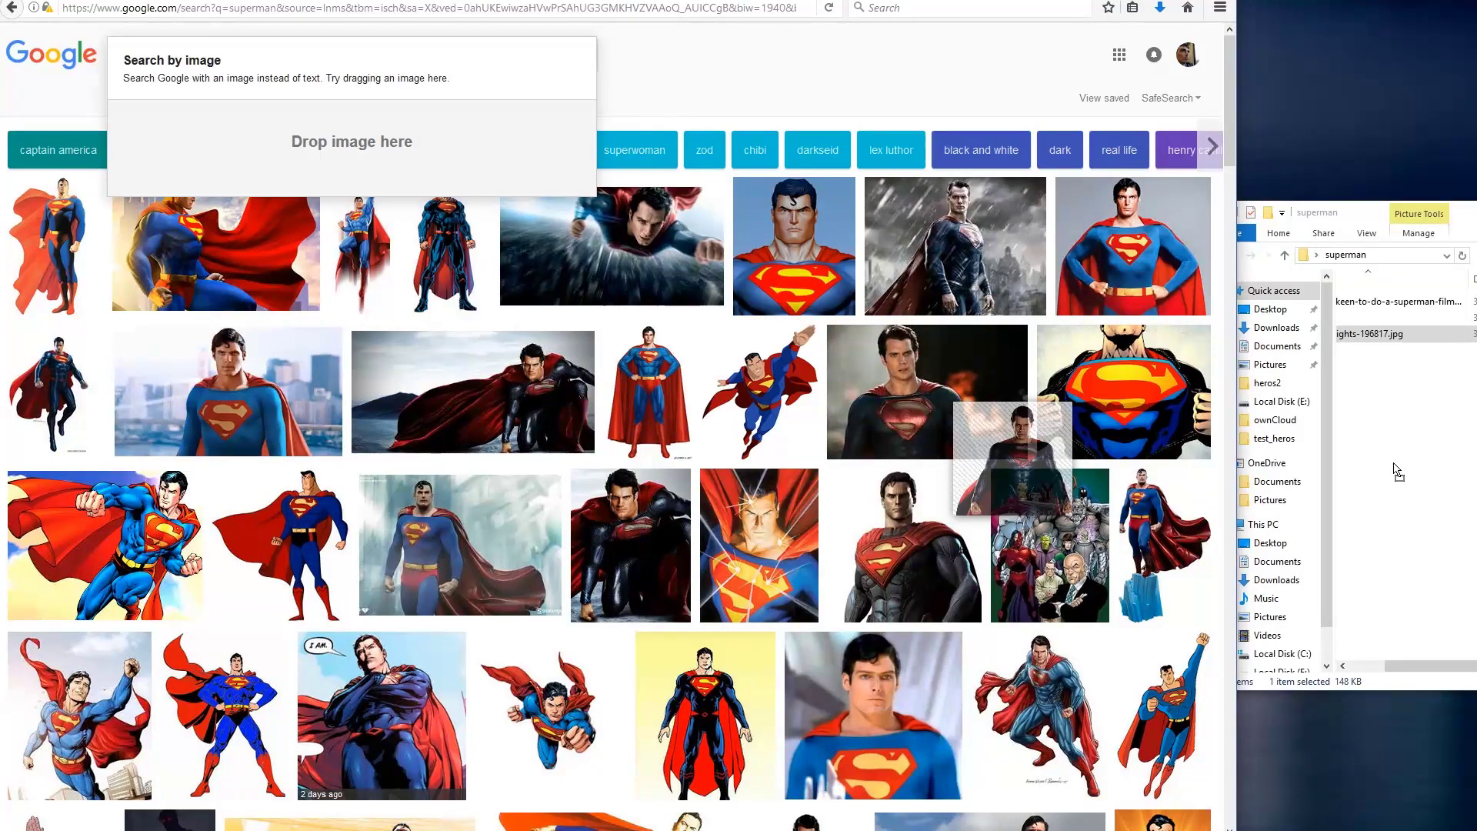
drag(1399, 473, 1419, 532)
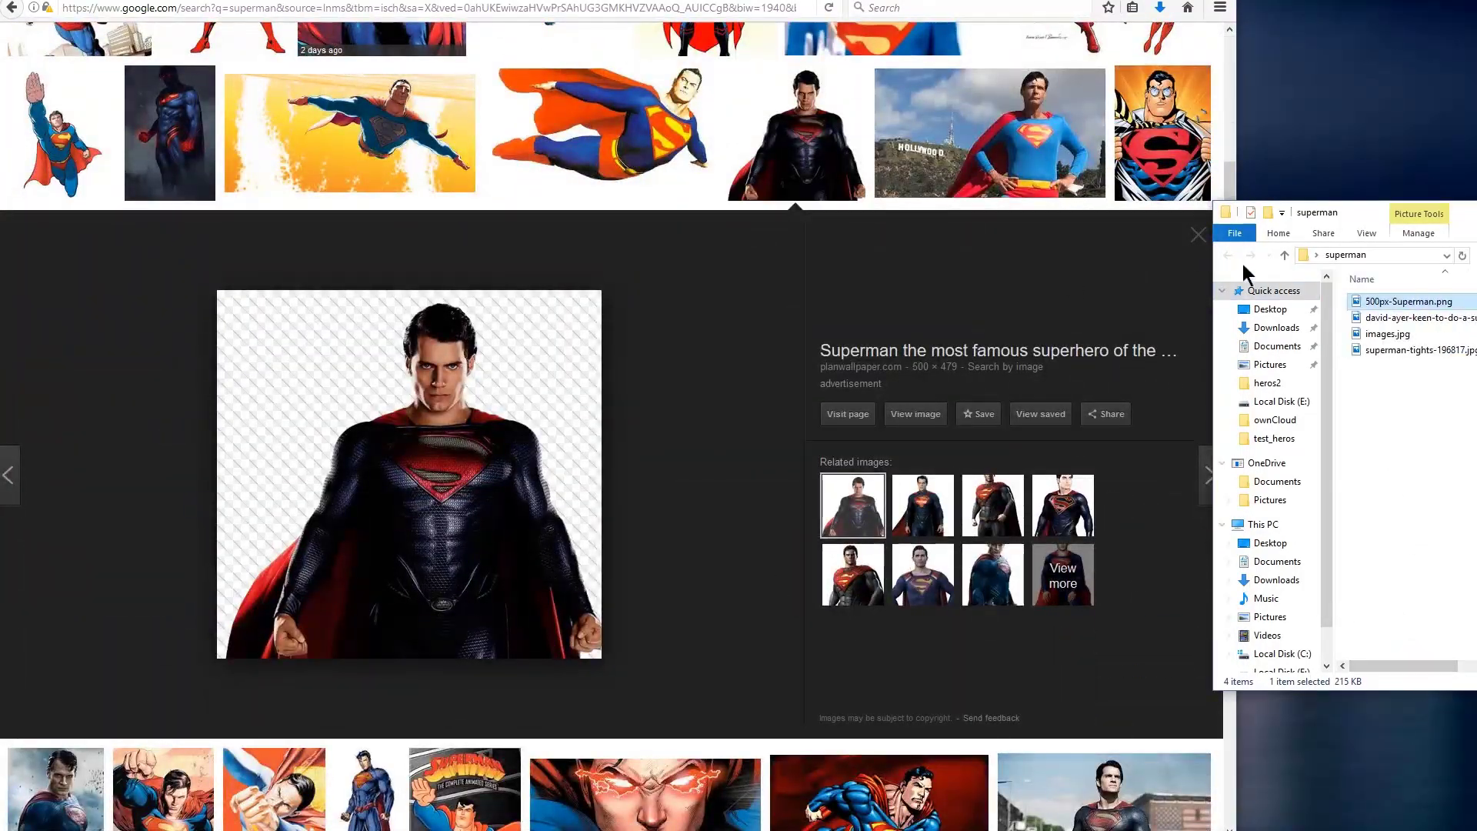
click(1189, 247)
Save the Clark Kent comic image and the flying clipart Superman into the folder.
click(1163, 132)
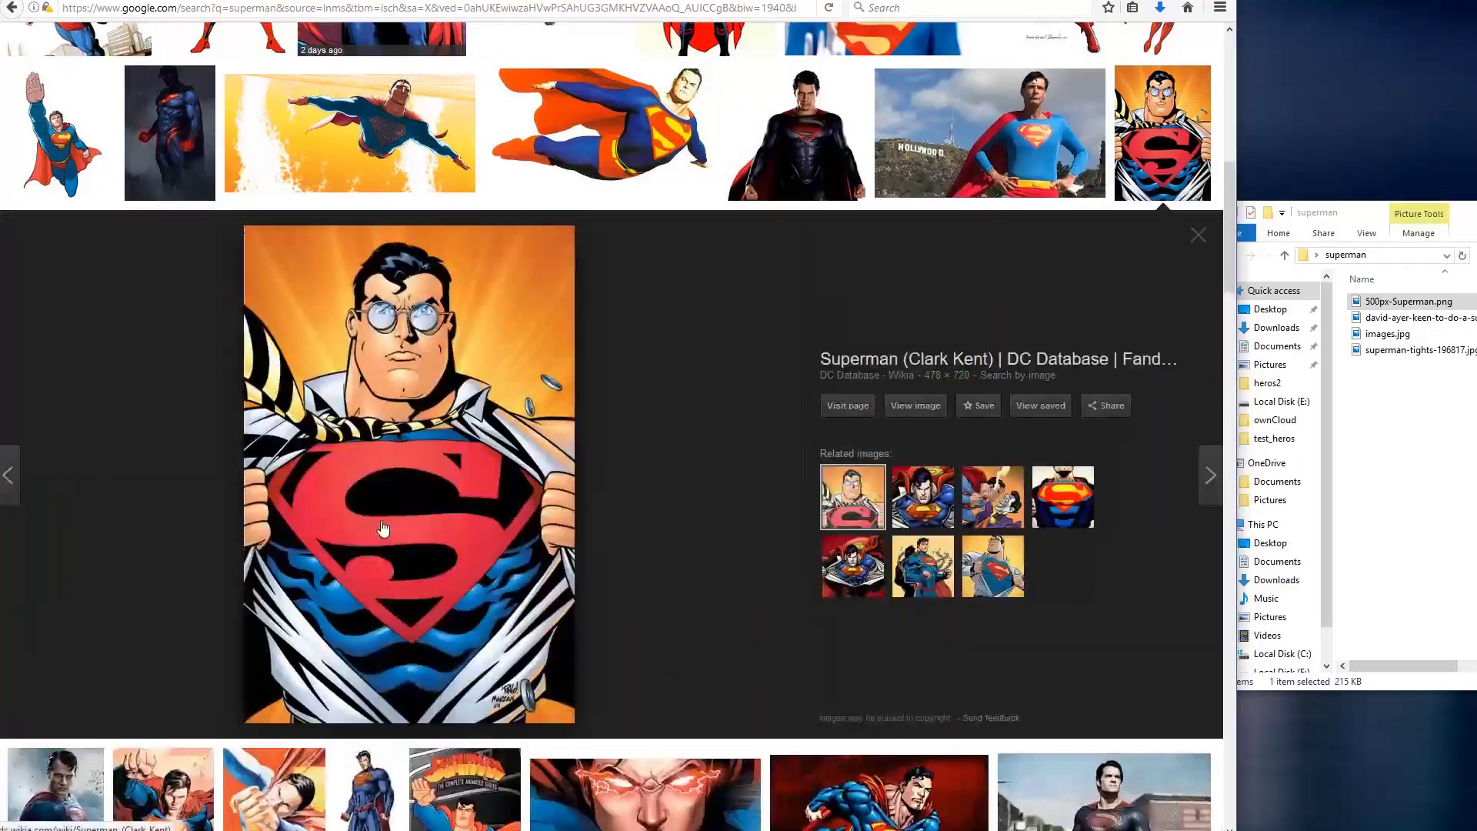
drag(383, 527, 1419, 516)
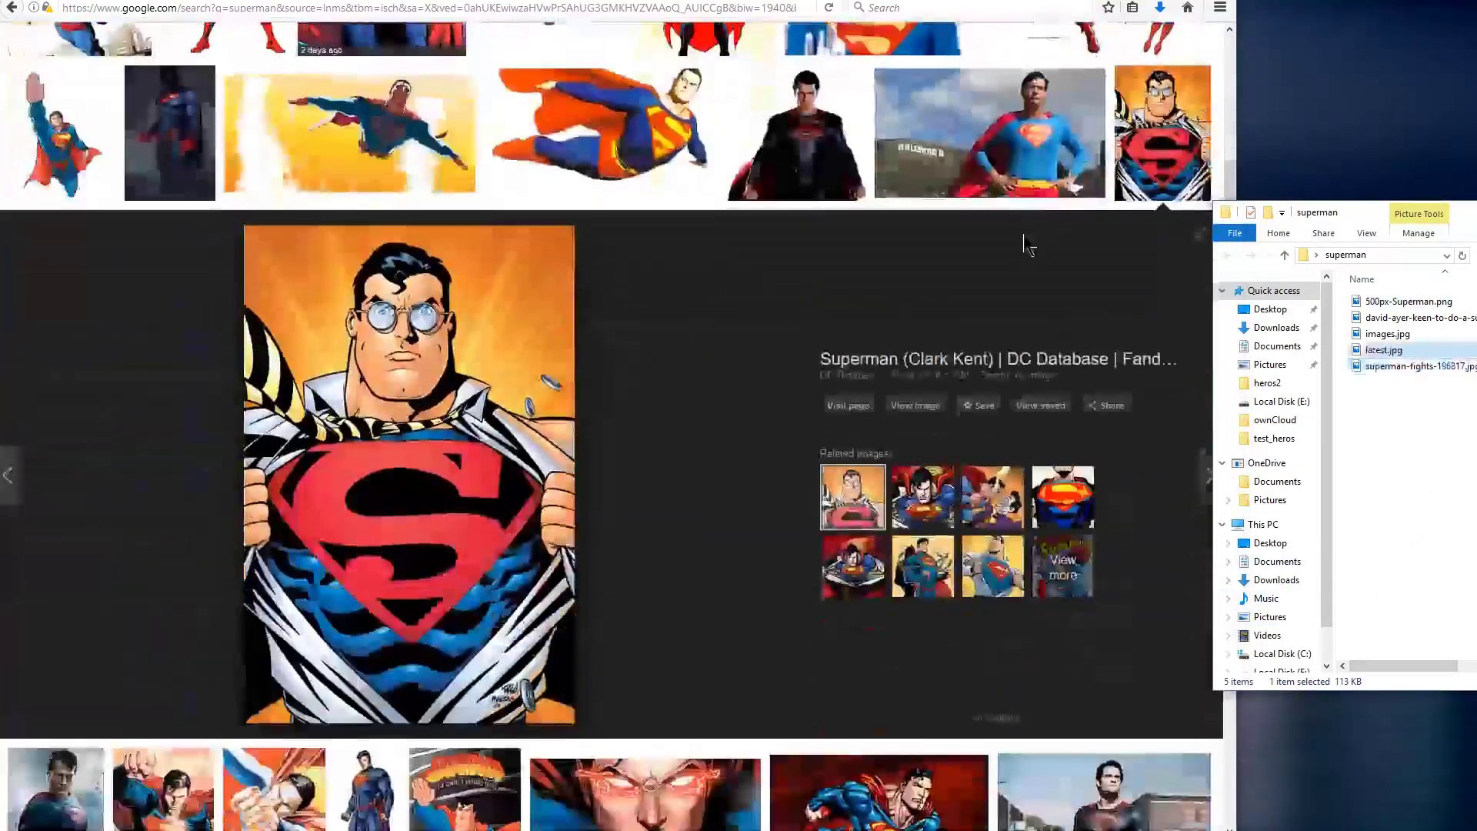
click(1200, 240)
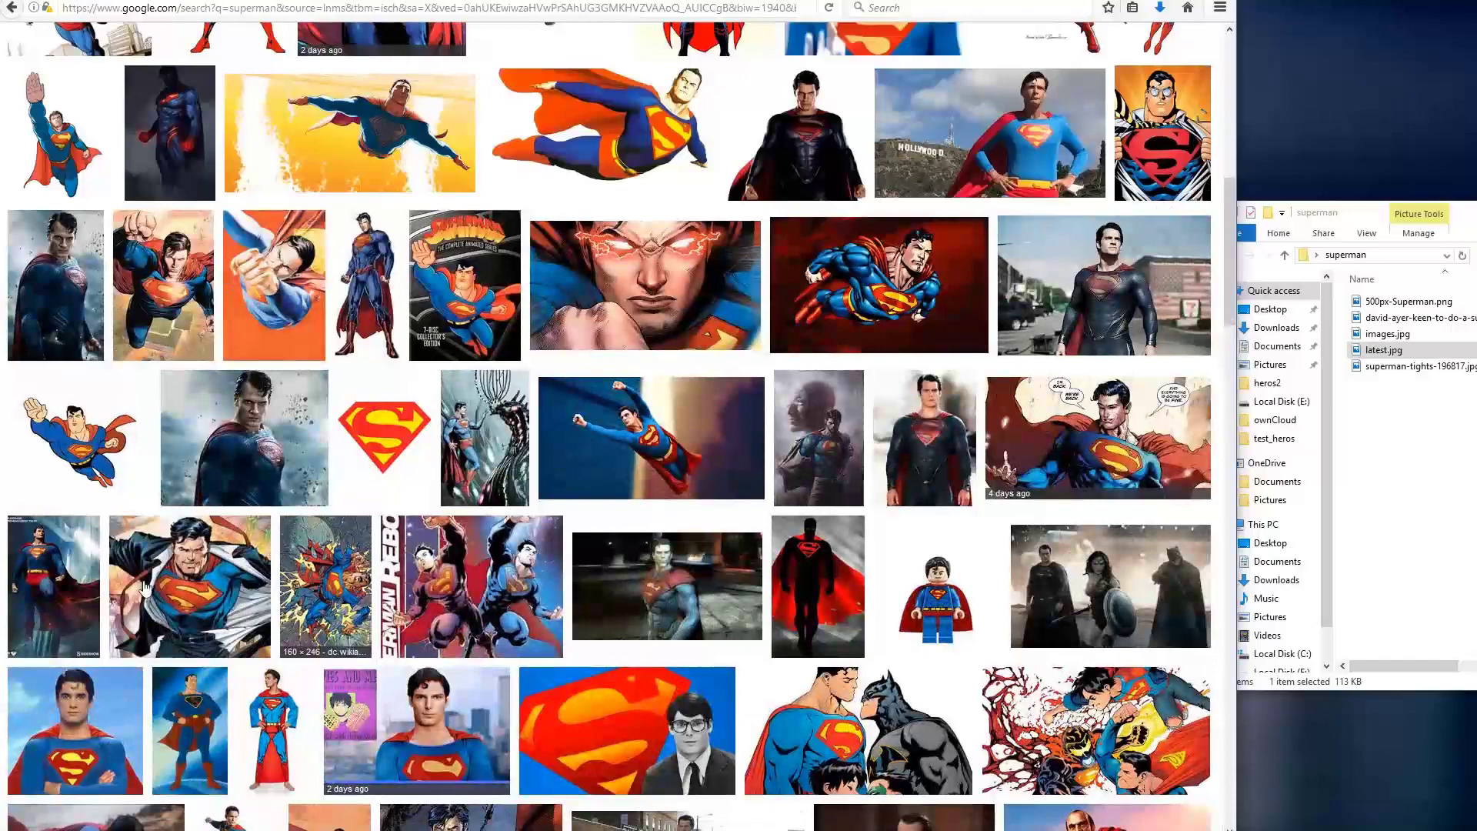
click(114, 496)
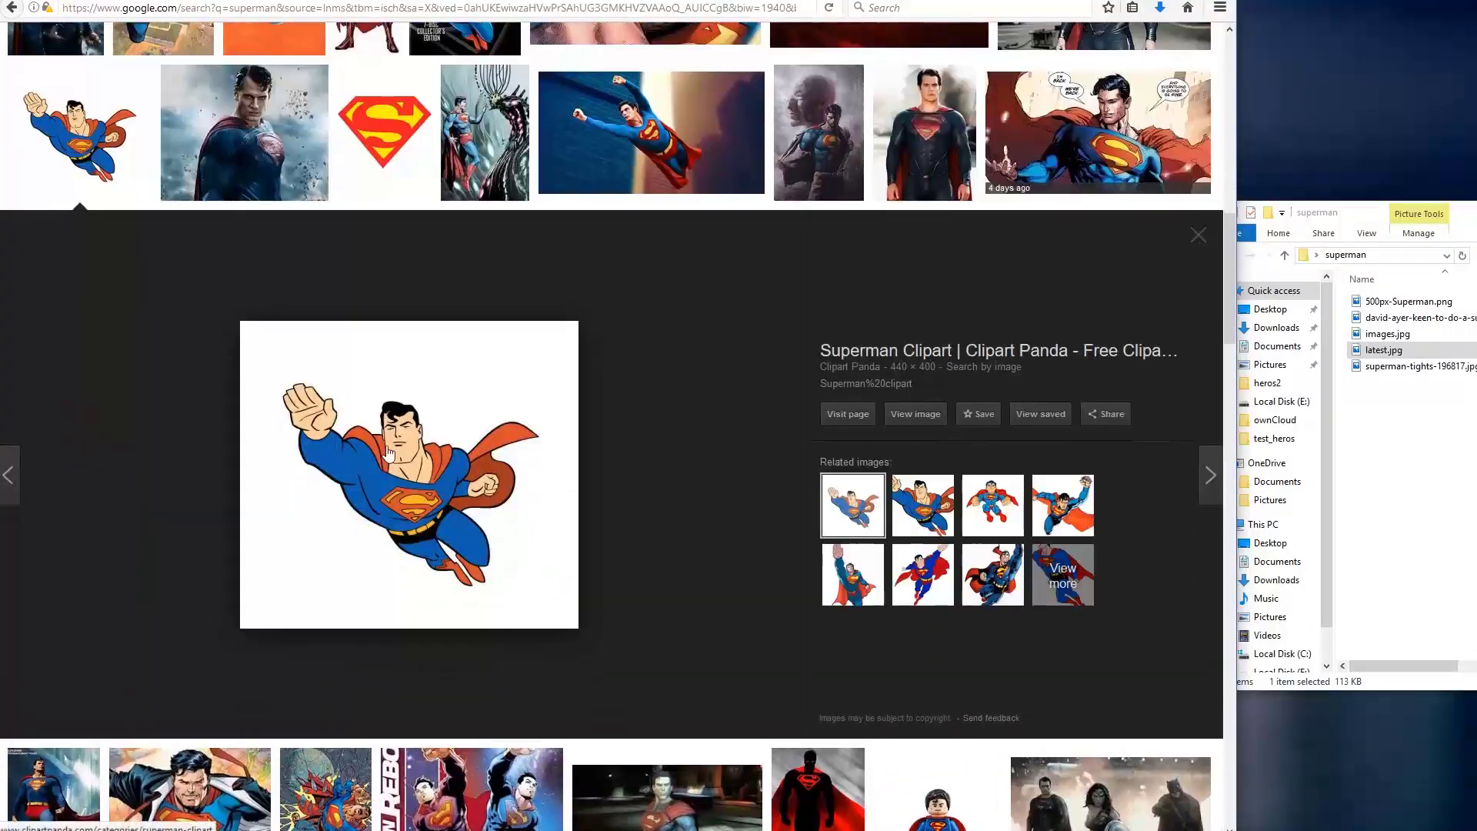
drag(388, 454, 1381, 500)
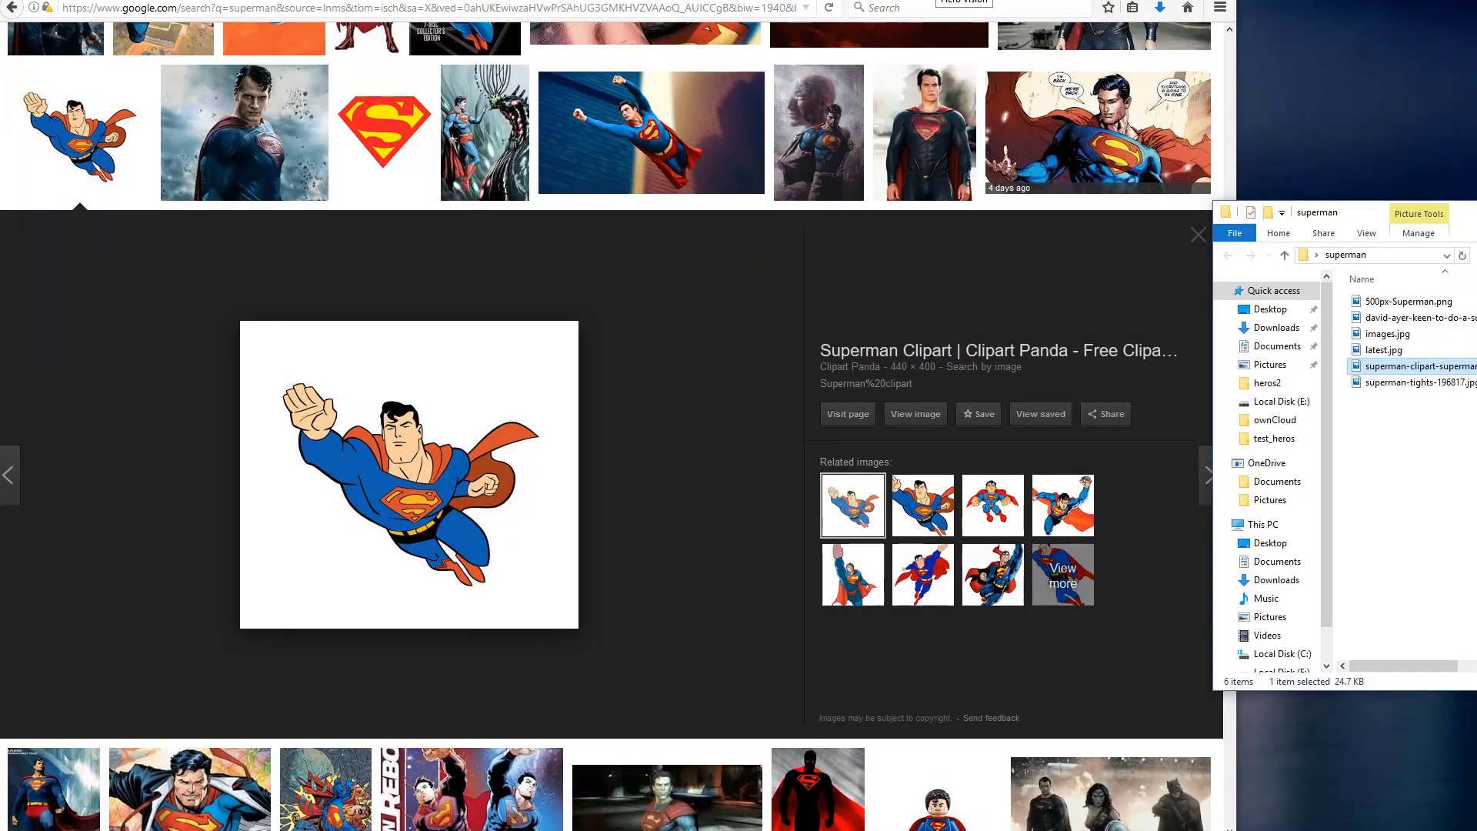
Upload 500px-Superman.png (Unknown error), then the movie still, guessed superman at 97%.
click(964, 1)
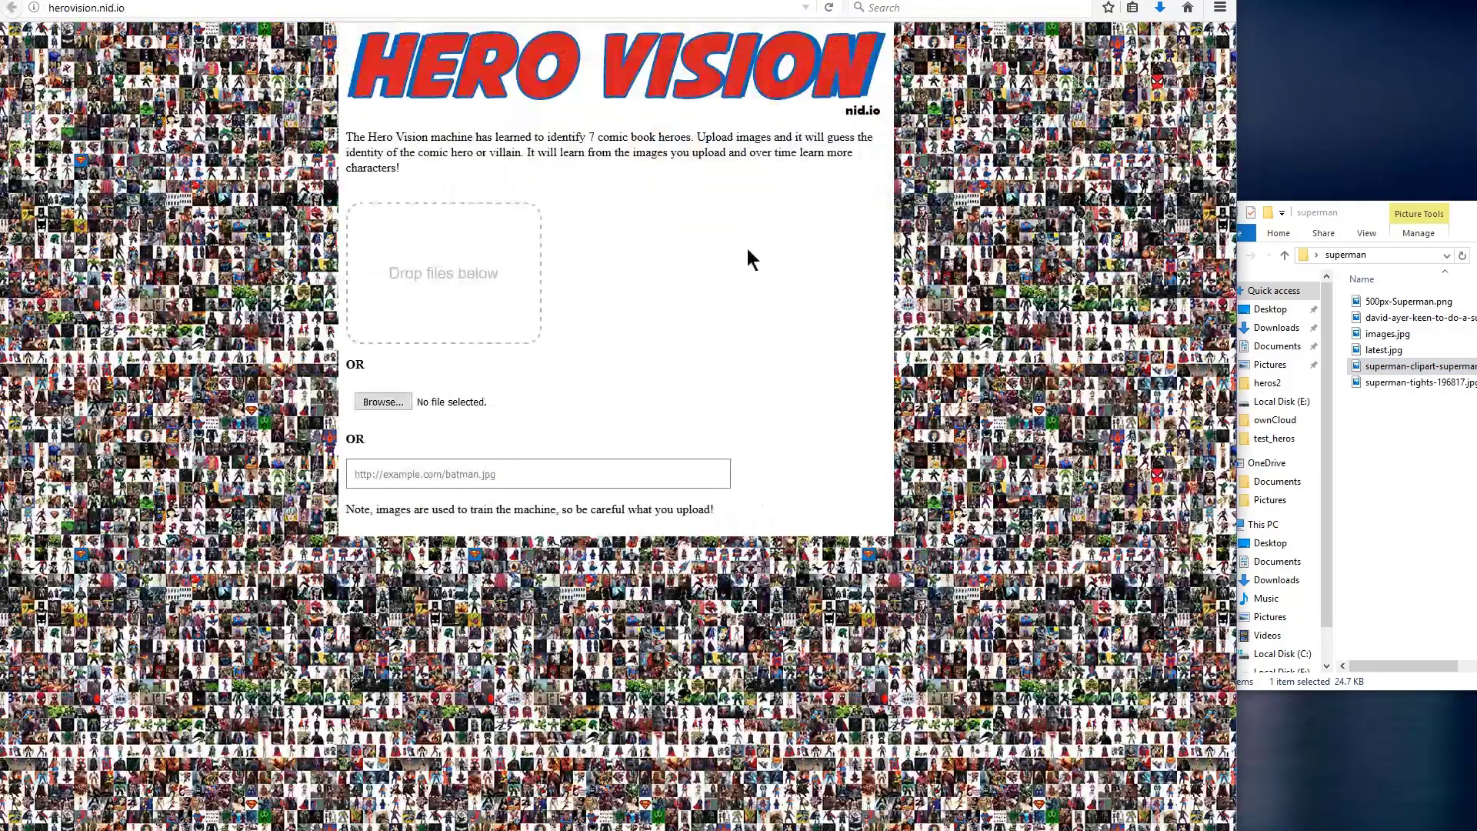
drag(1407, 311, 417, 295)
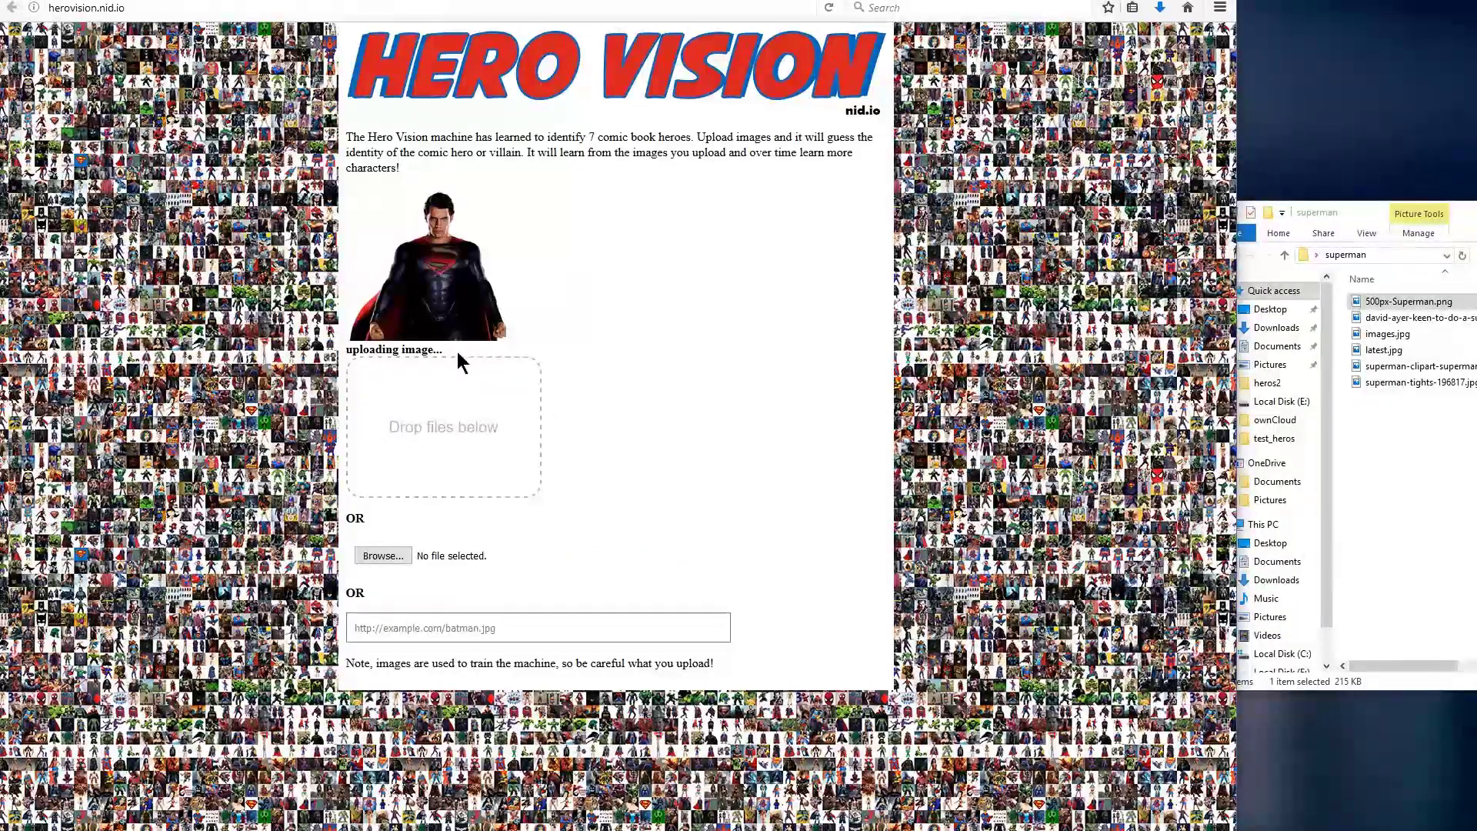
drag(349, 349, 430, 358)
click(1411, 302)
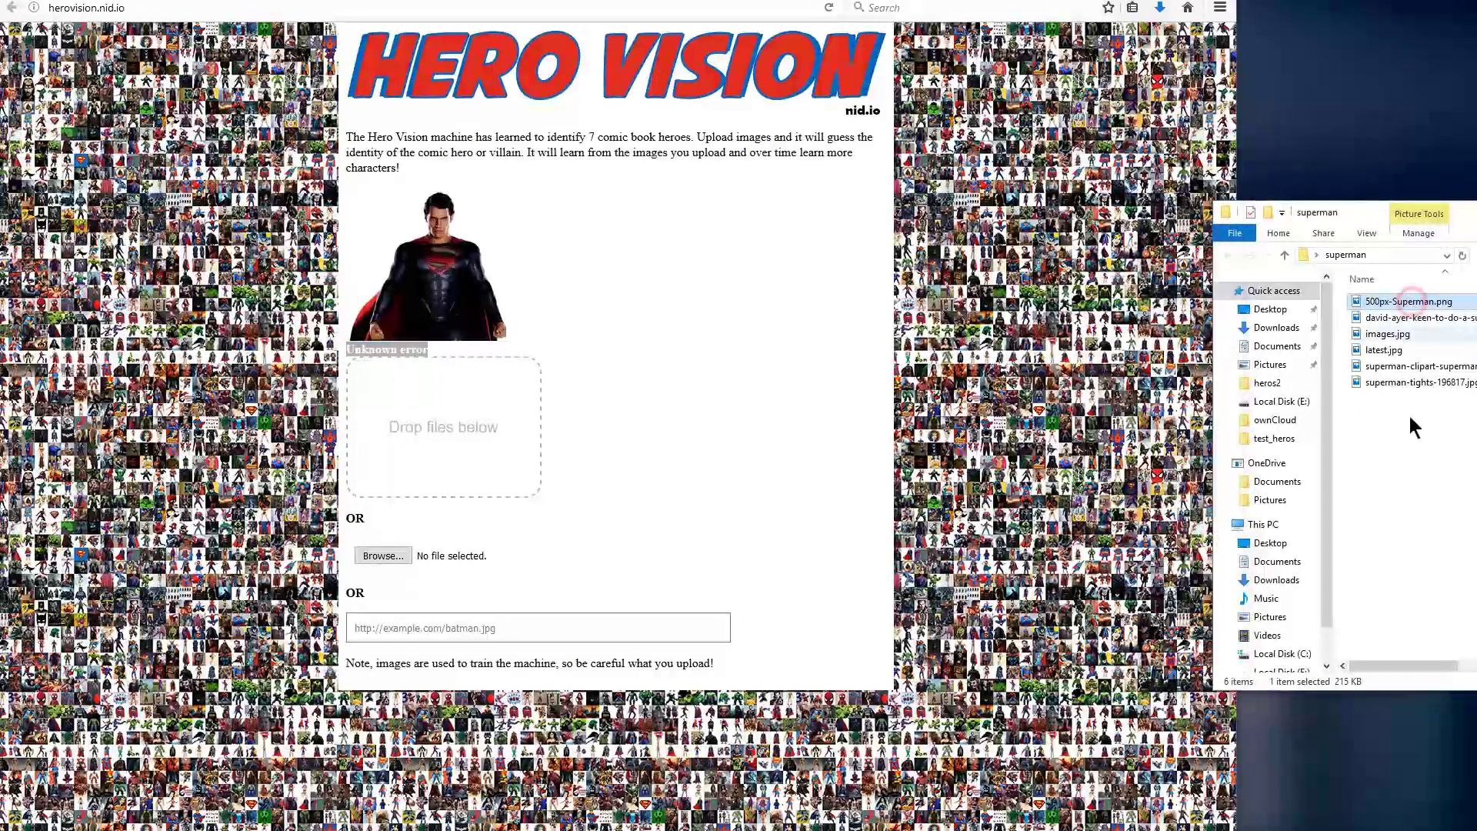
drag(1401, 318, 469, 439)
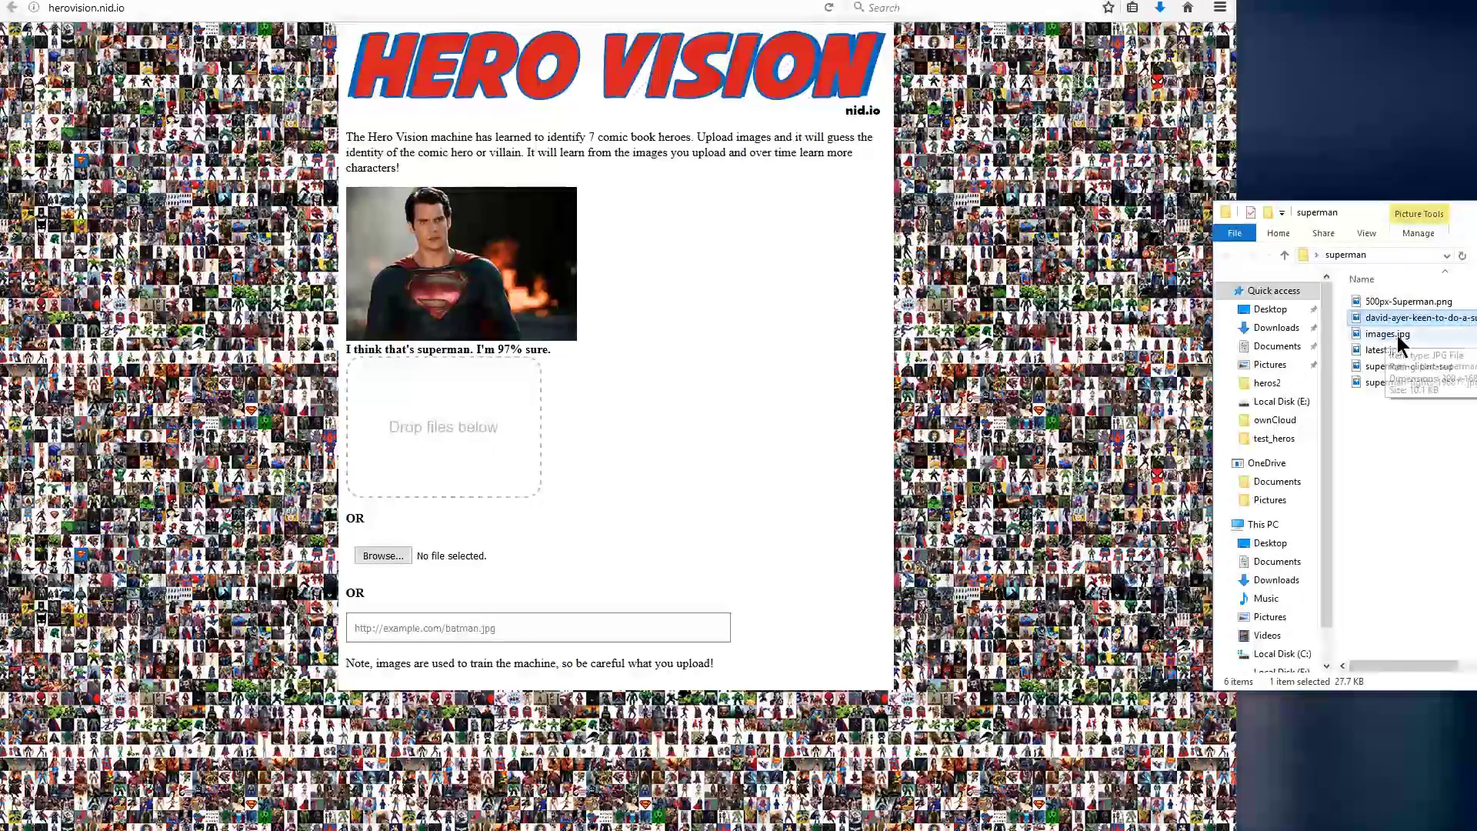
Upload images.jpg, latest.jpg, the clipart file and superman-tights-196817.jpg to HeroVision.
drag(1388, 335, 416, 427)
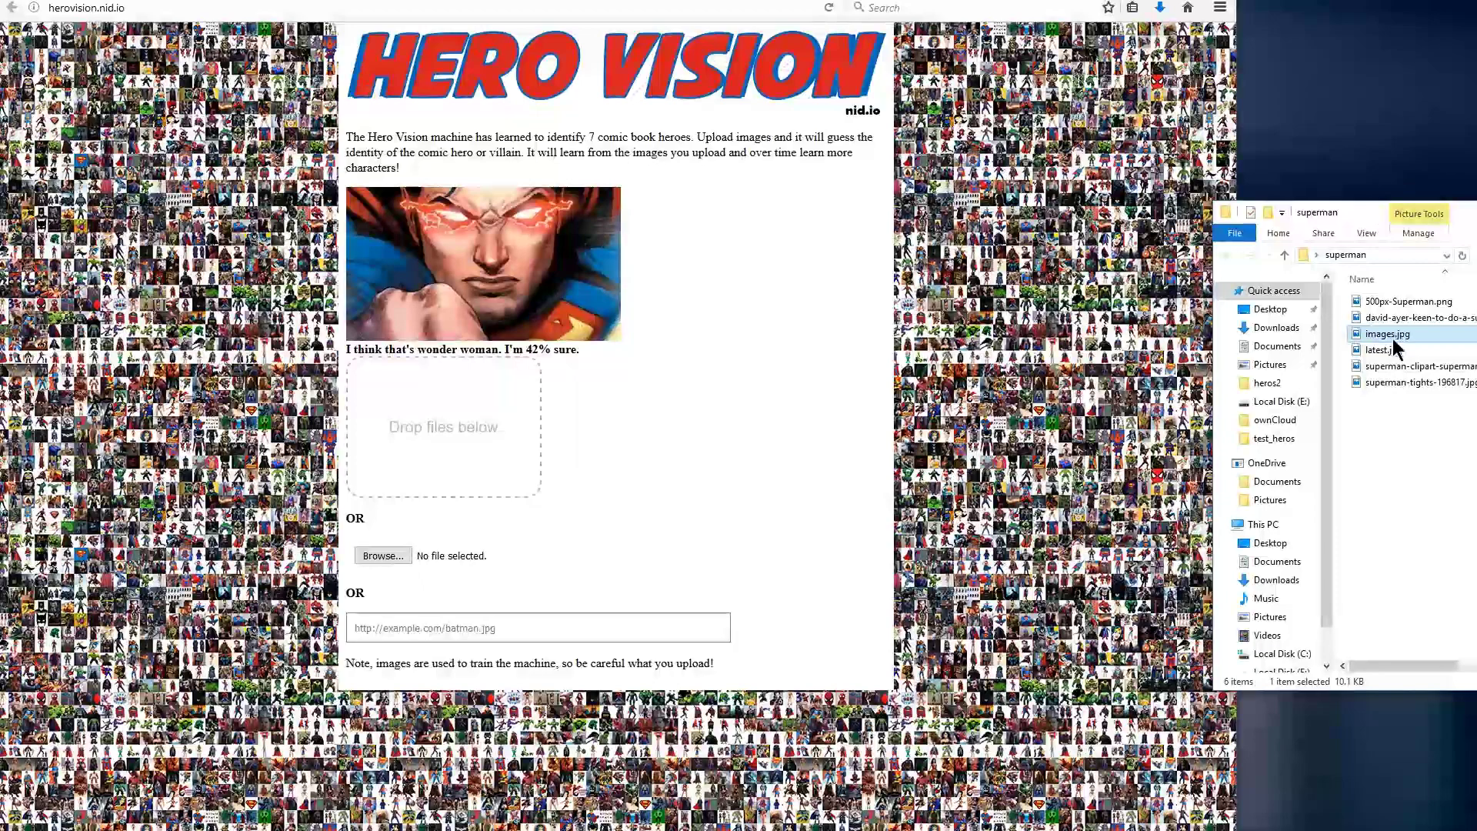
drag(1384, 350, 431, 429)
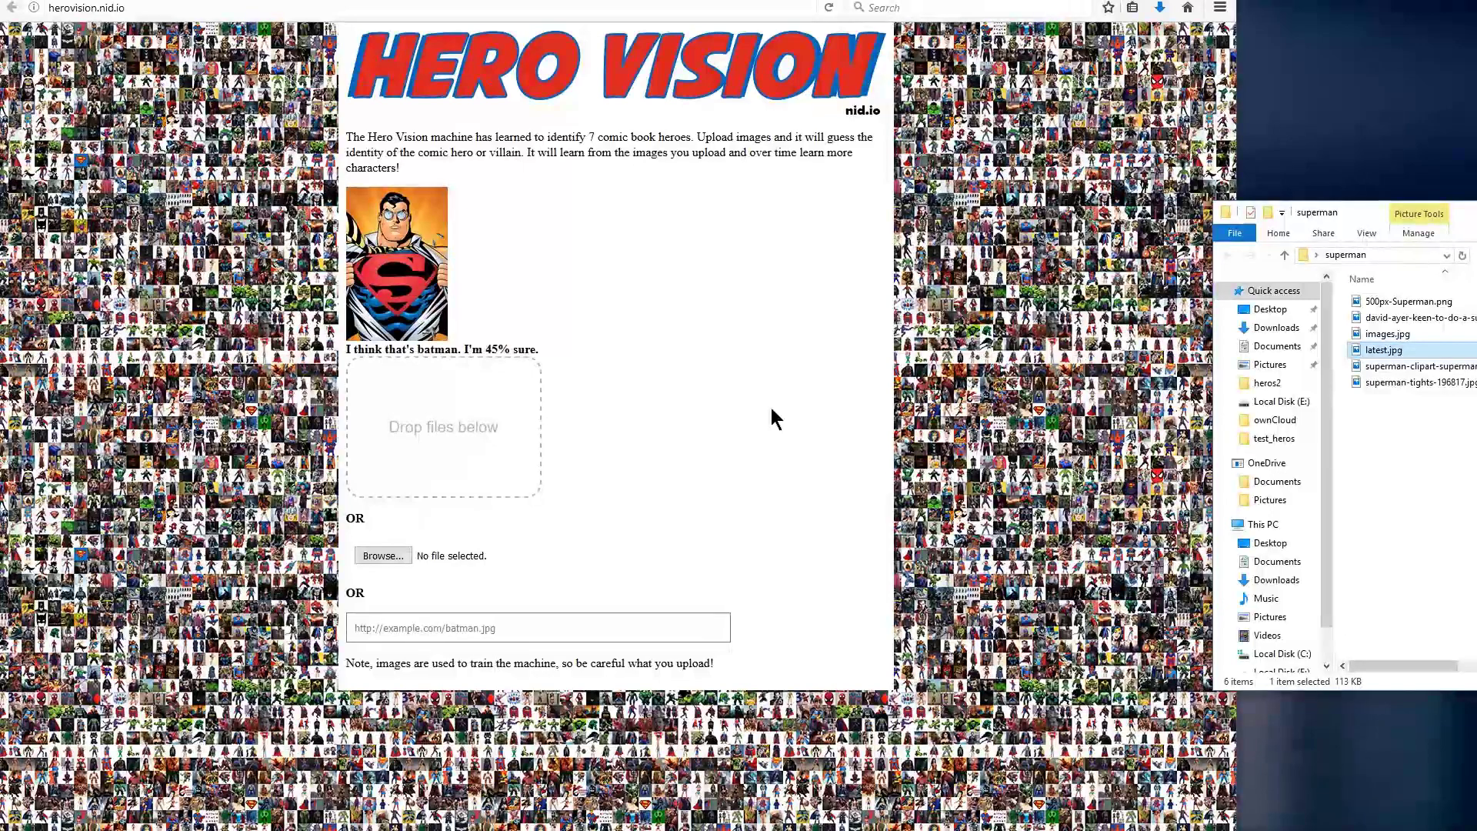
click(1398, 367)
drag(867, 391, 508, 477)
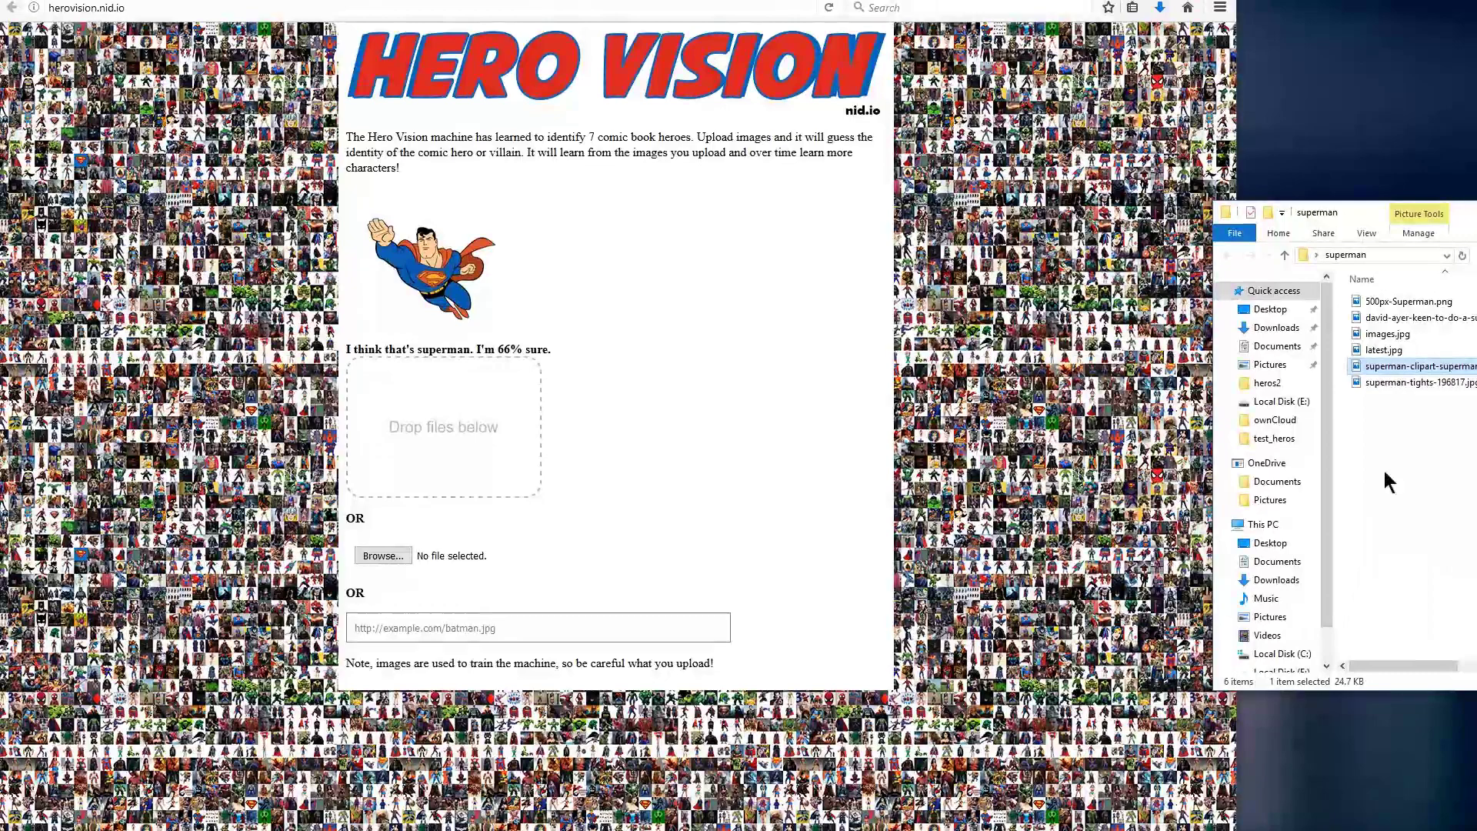
click(1416, 383)
drag(1416, 383, 440, 440)
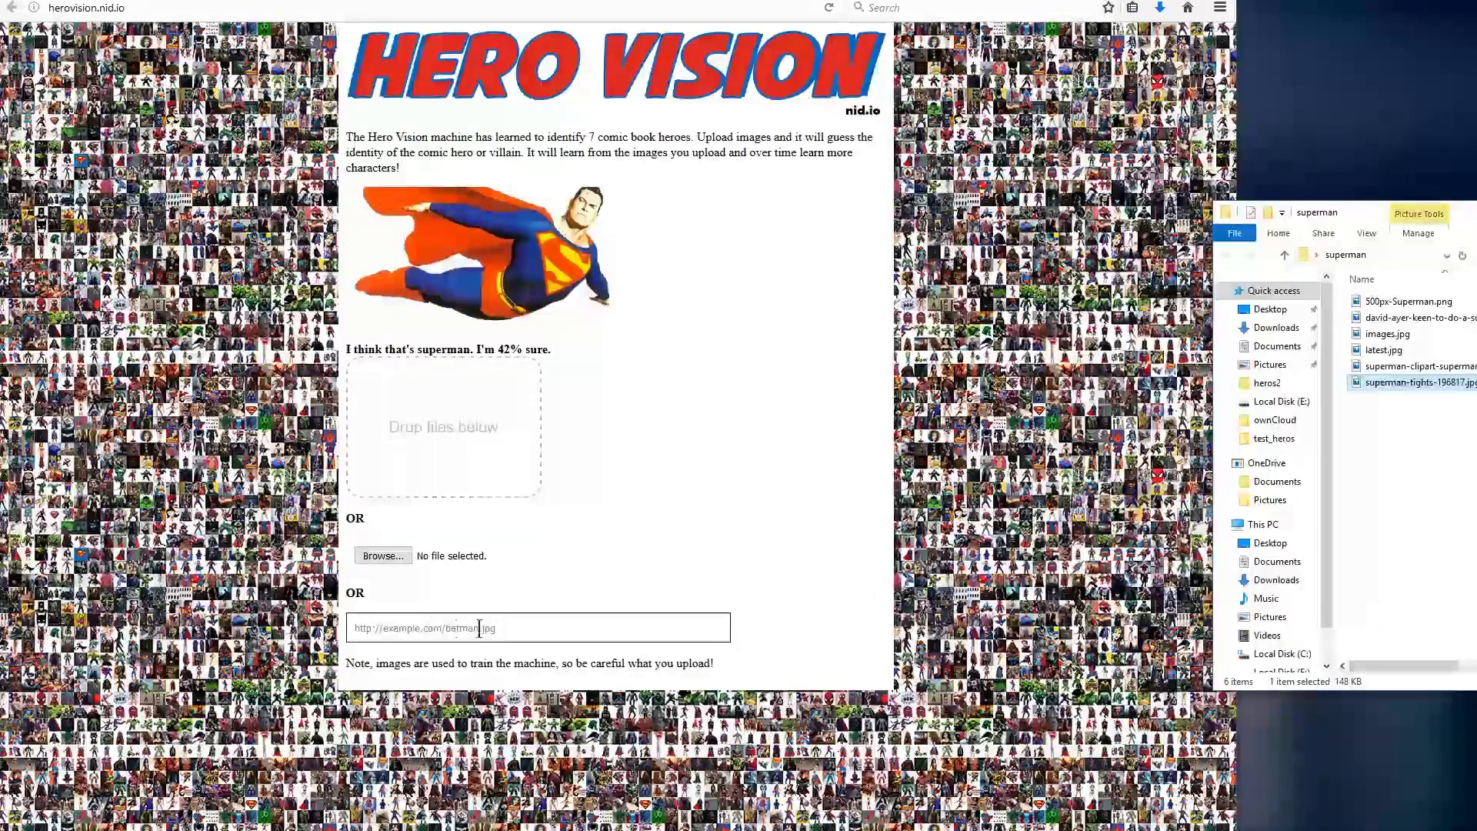
Click into HeroVision's image address field.
click(434, 628)
click(435, 628)
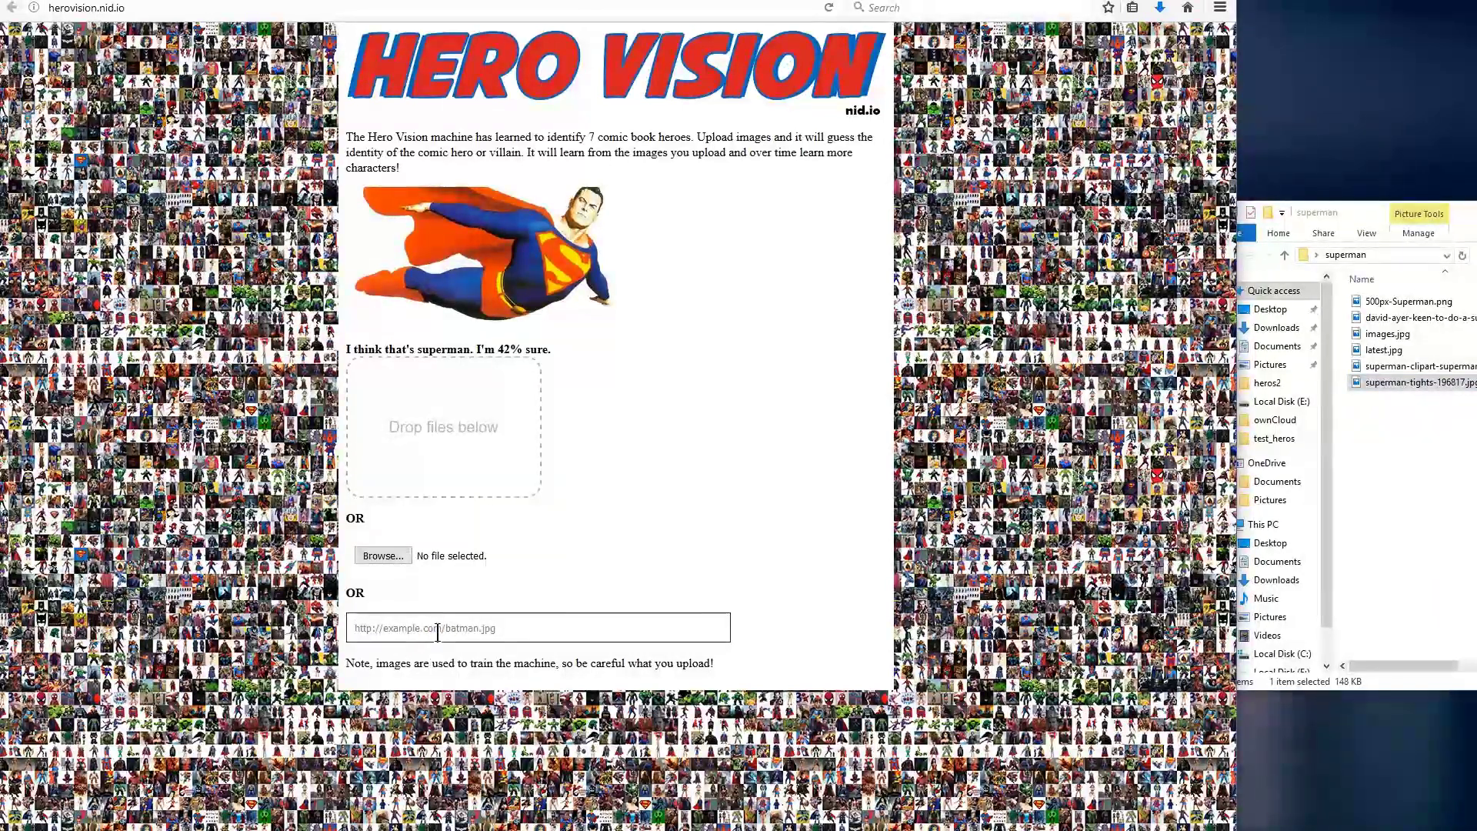
click(1135, 714)
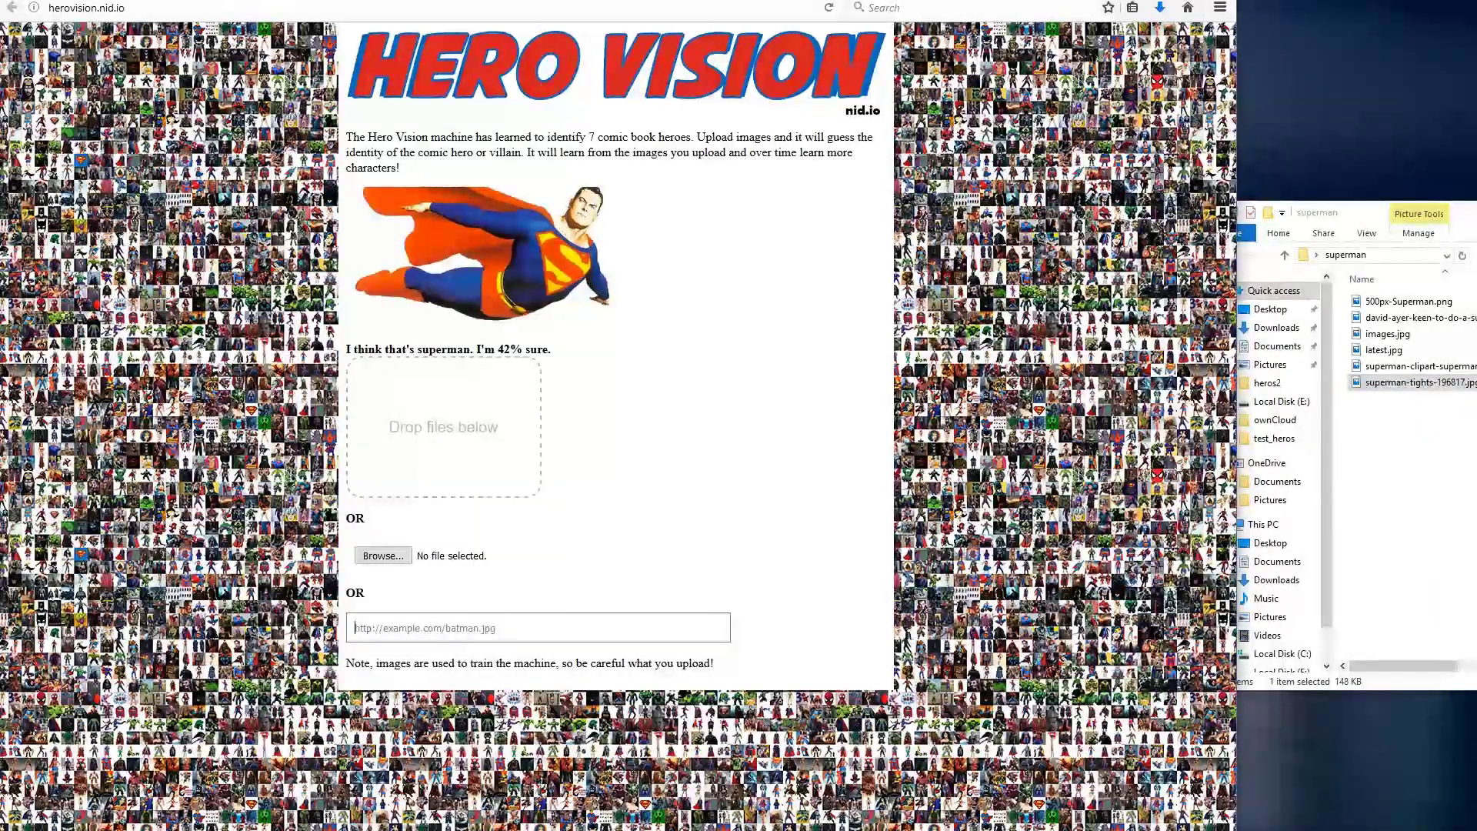
Copy the Superman Grand Heritage Costume image's location from its Google Images preview.
key(ctrl+Tab)
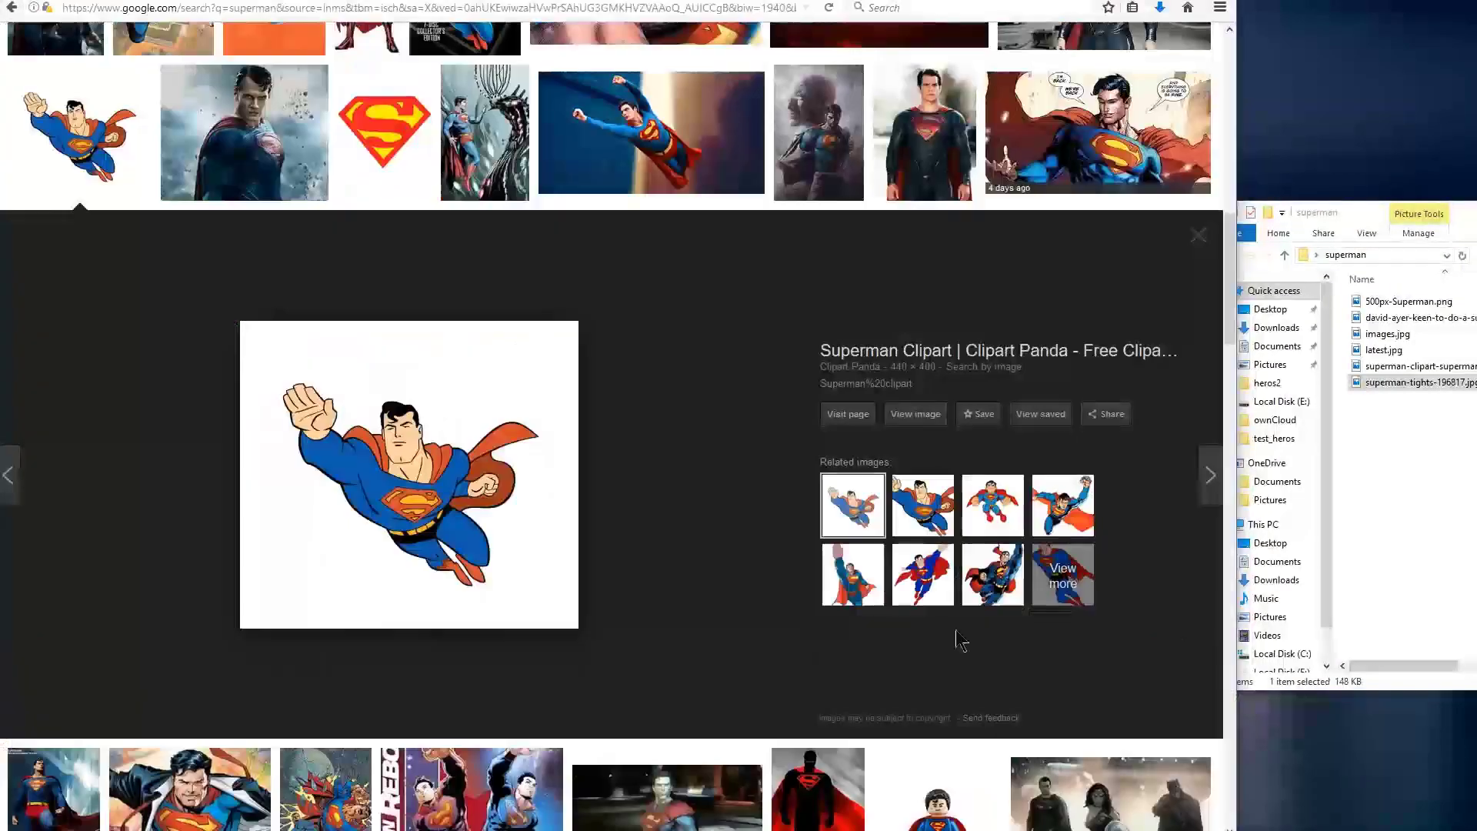
click(1199, 234)
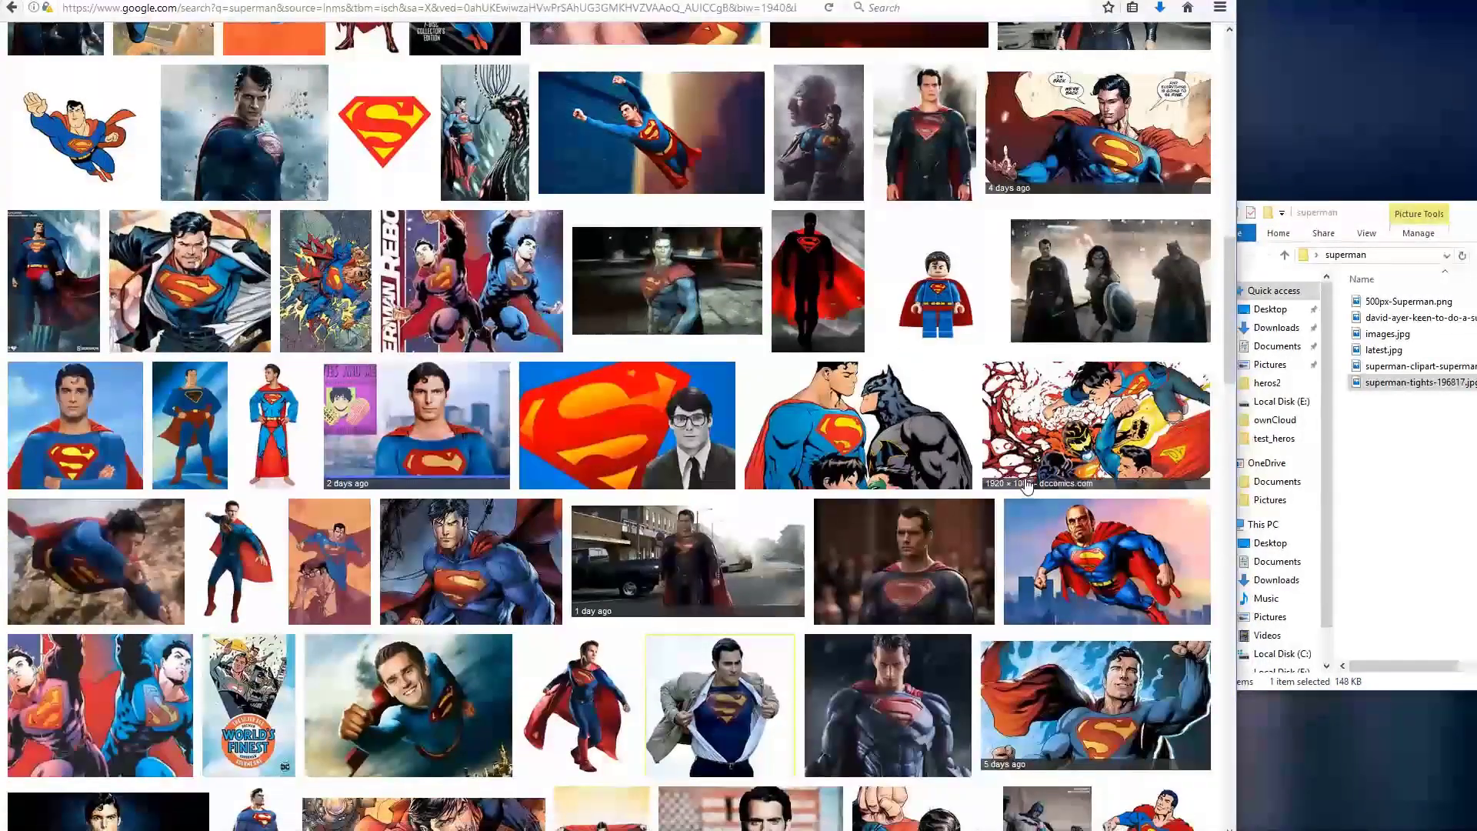
scroll(1007, 413, down, 3)
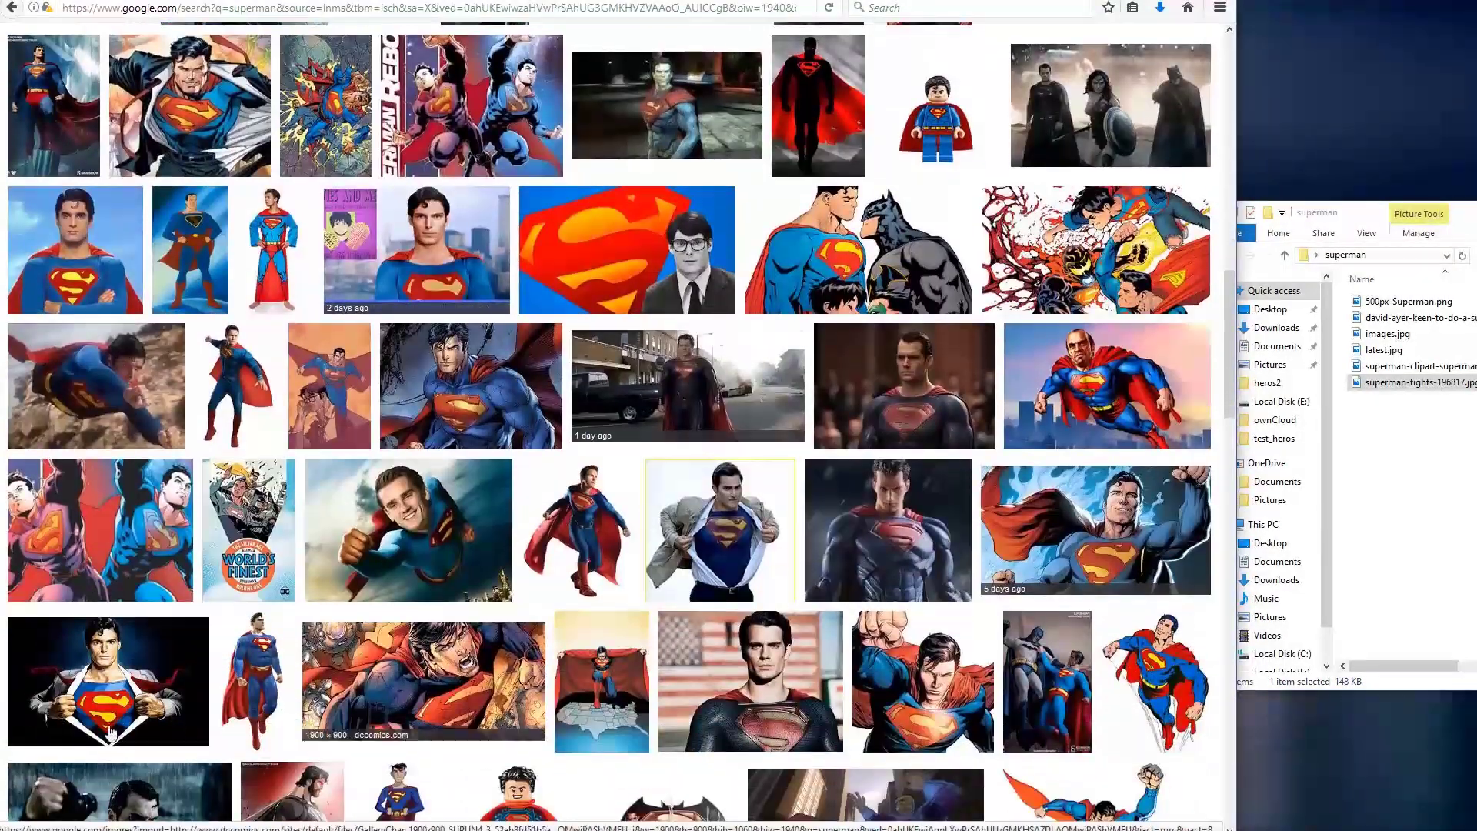
click(601, 528)
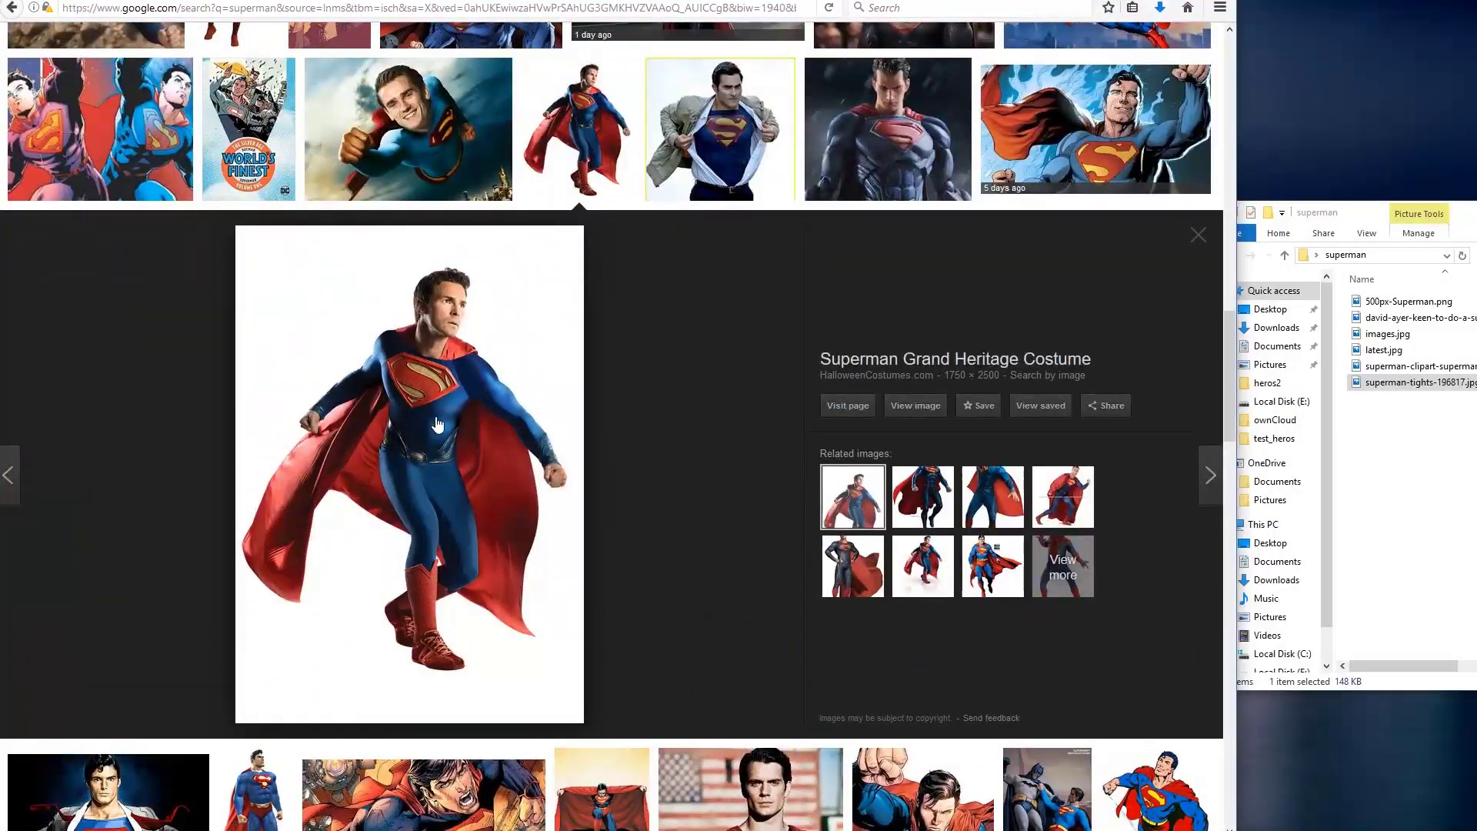
right_click(418, 444)
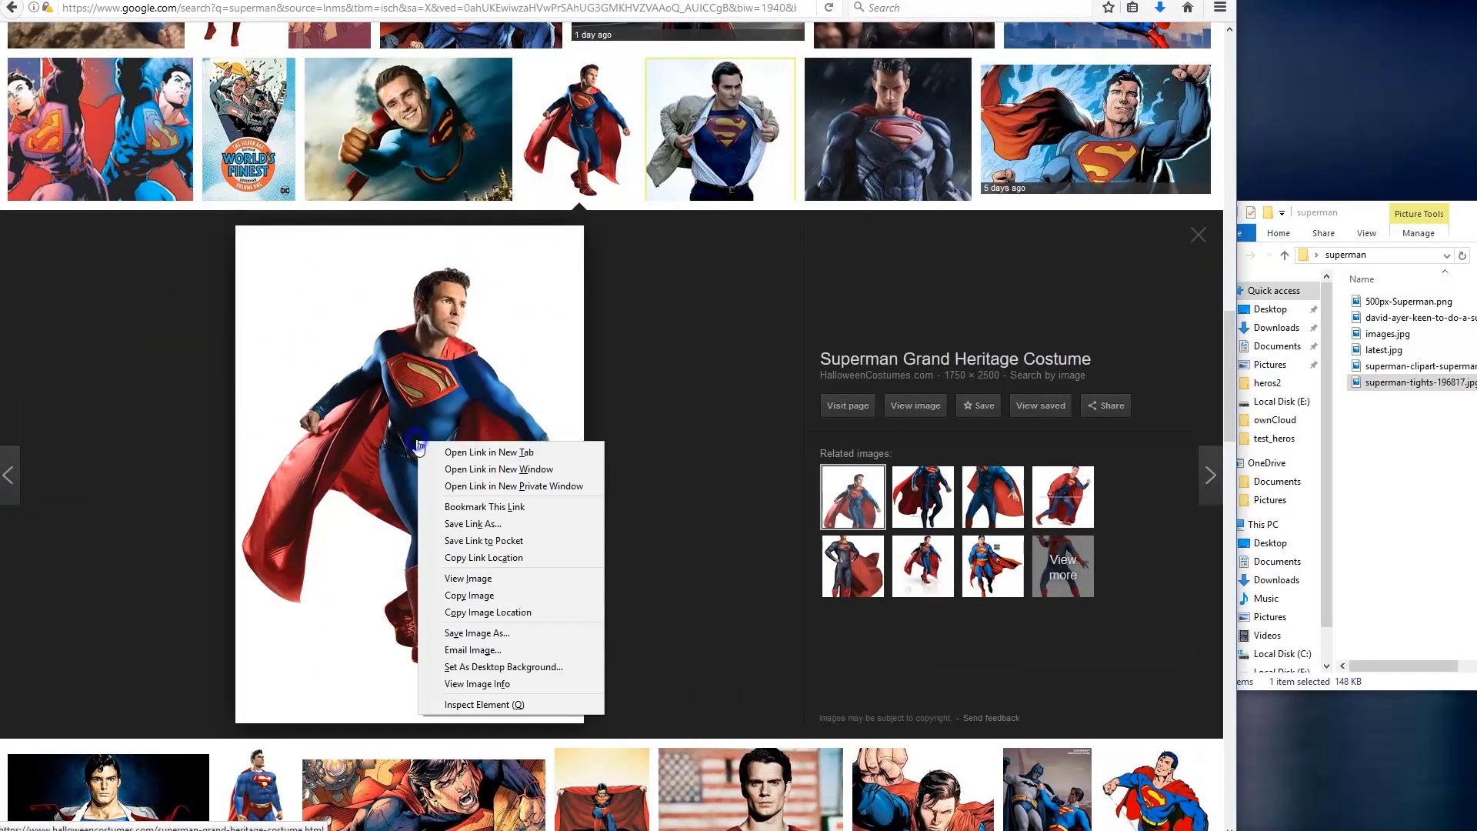
click(511, 612)
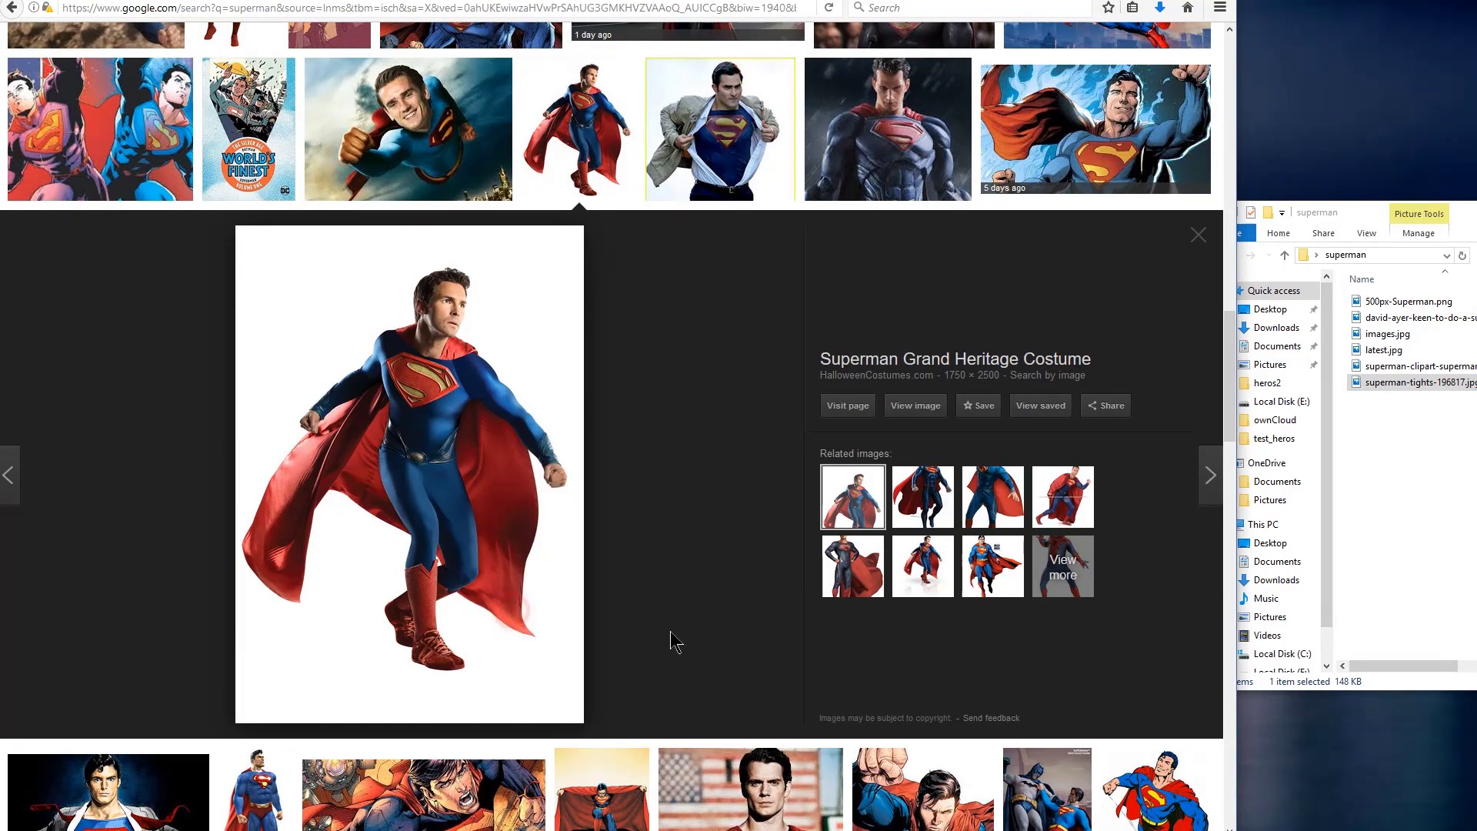
Paste the costume image's address into HeroVision, which reports 'That one was blocked from loading here'.
key(ctrl+Tab)
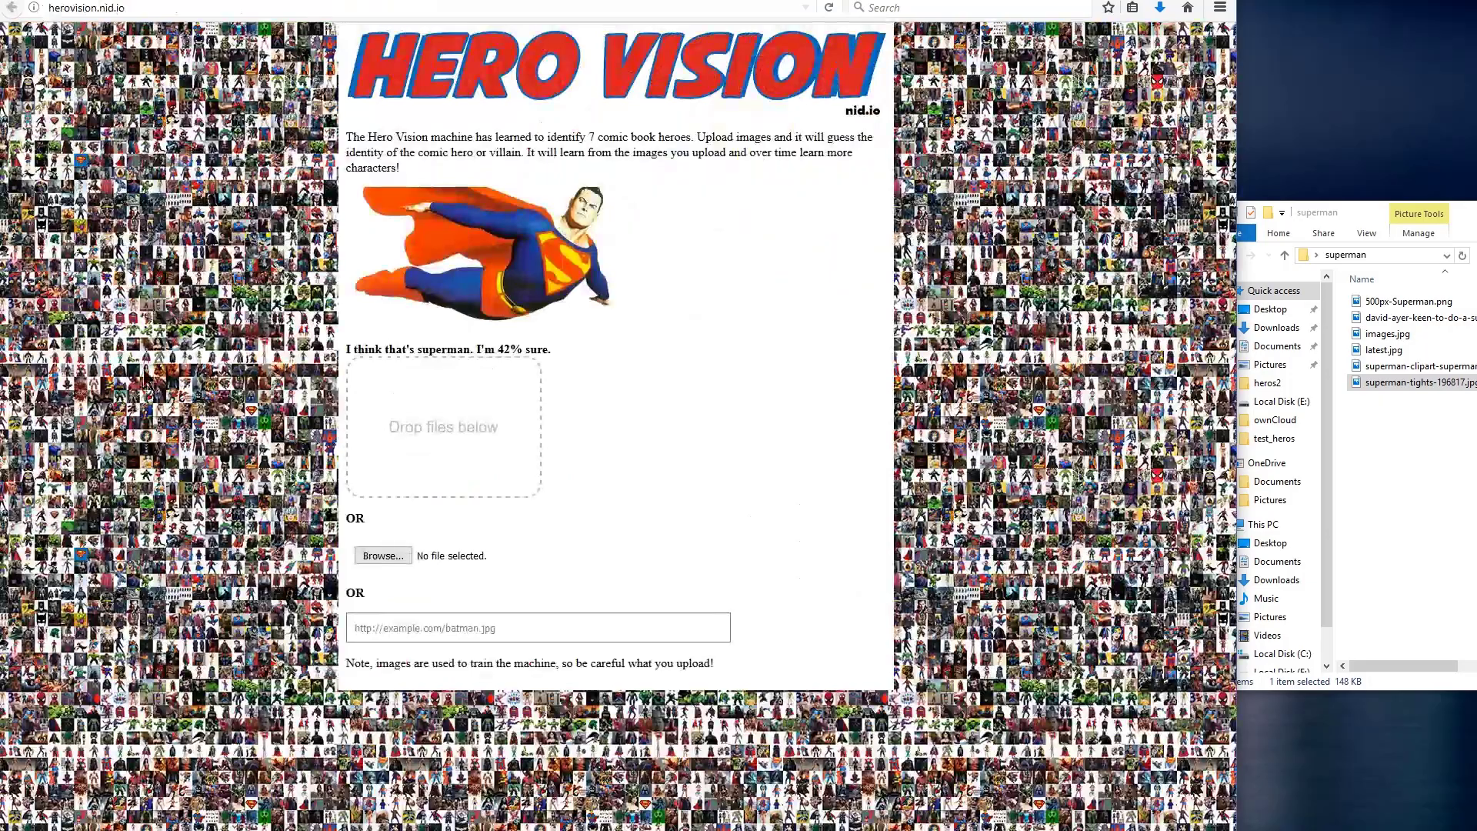
click(455, 627)
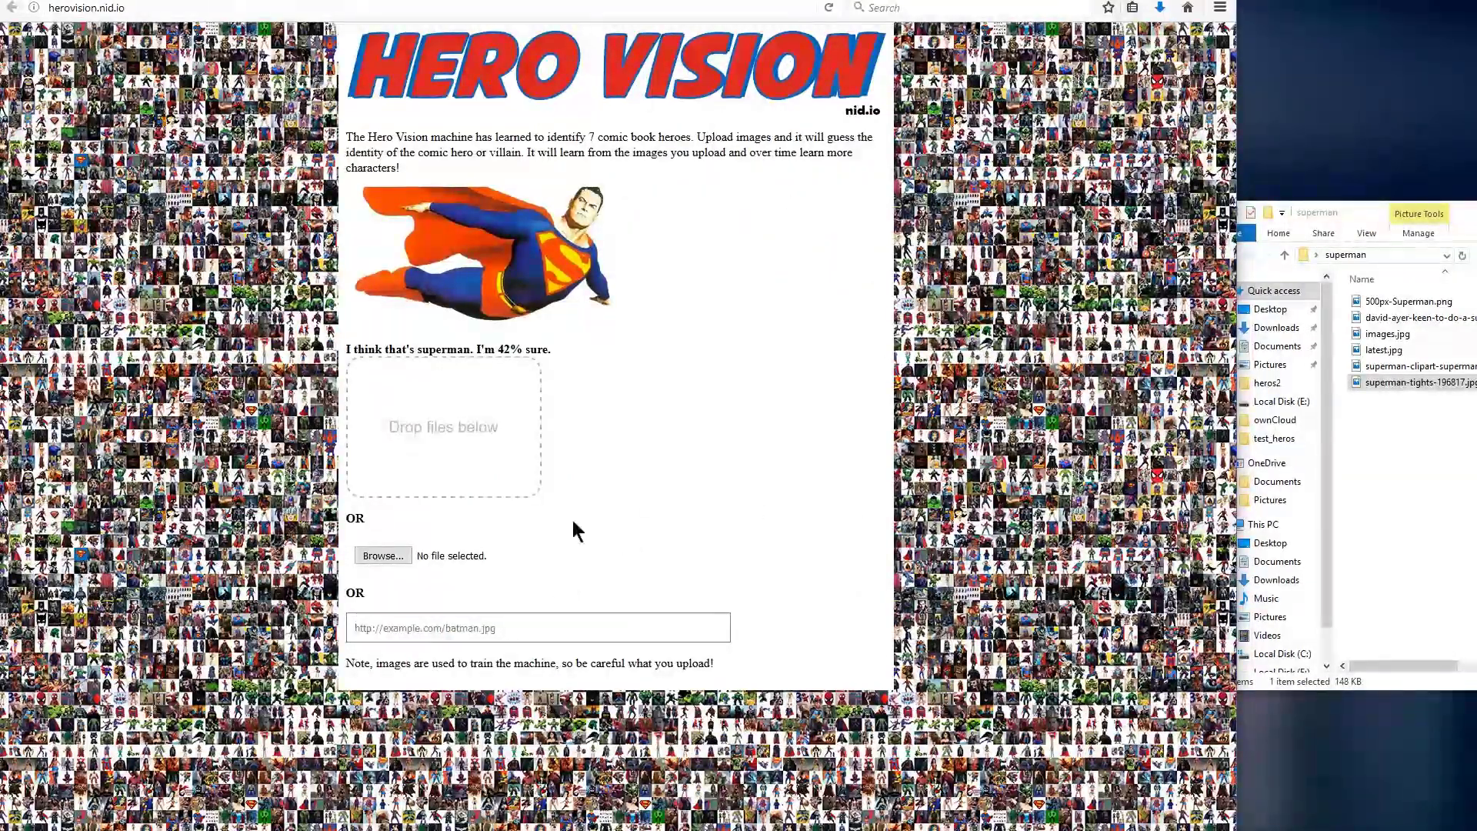
click(421, 627)
right_click(444, 628)
click(471, 693)
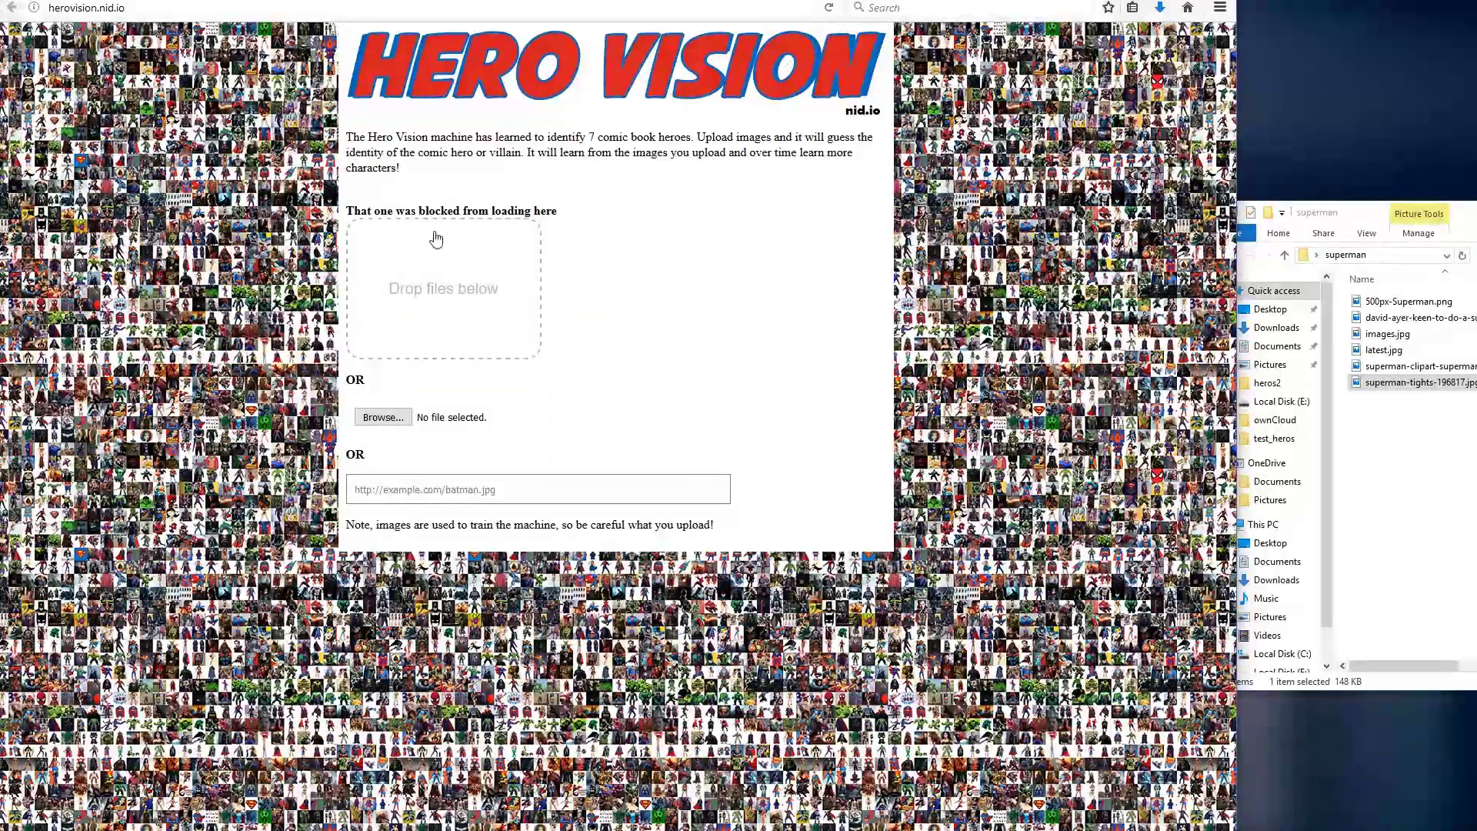
drag(348, 212, 579, 219)
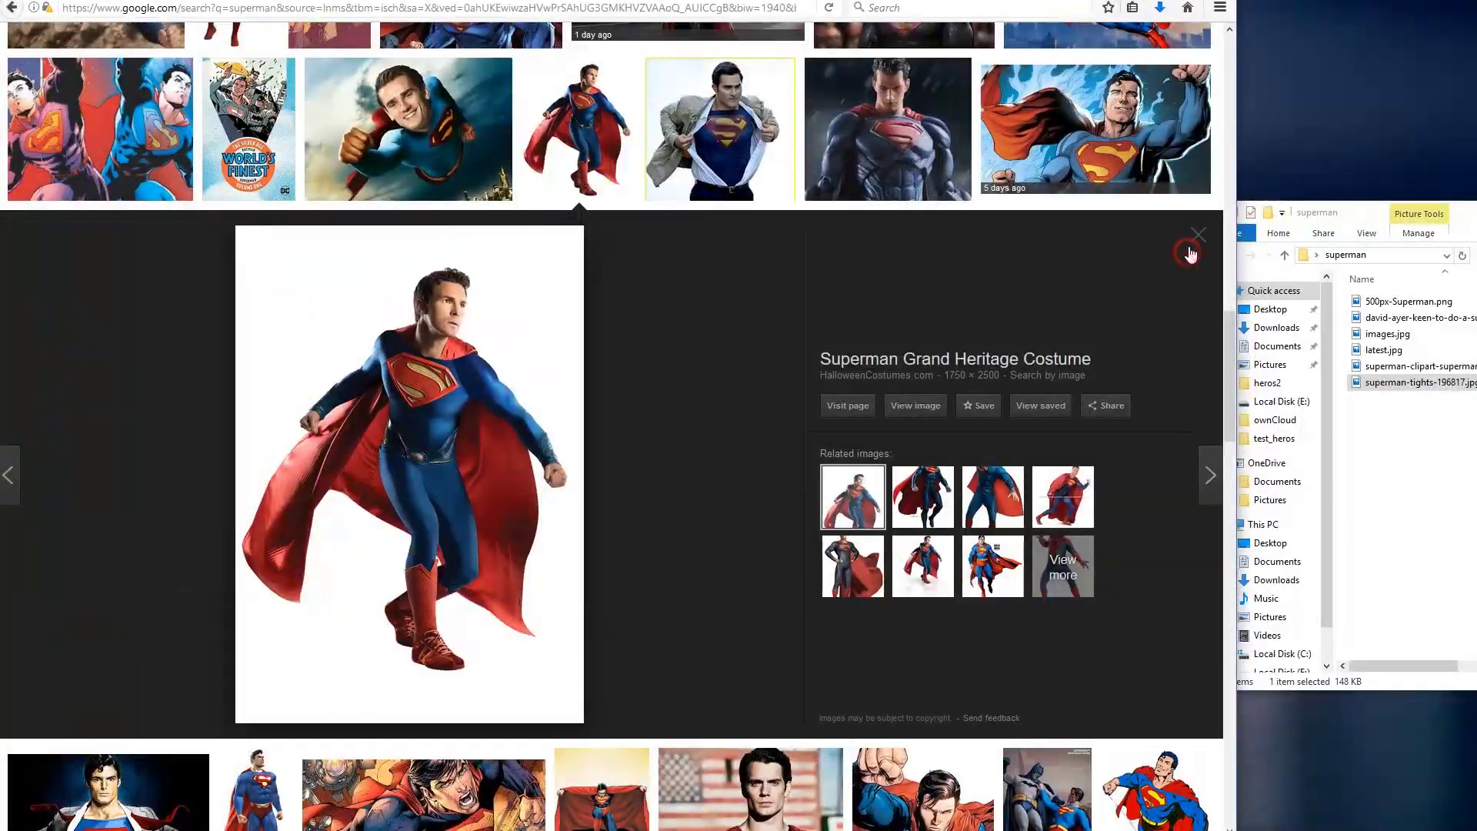
click(1190, 254)
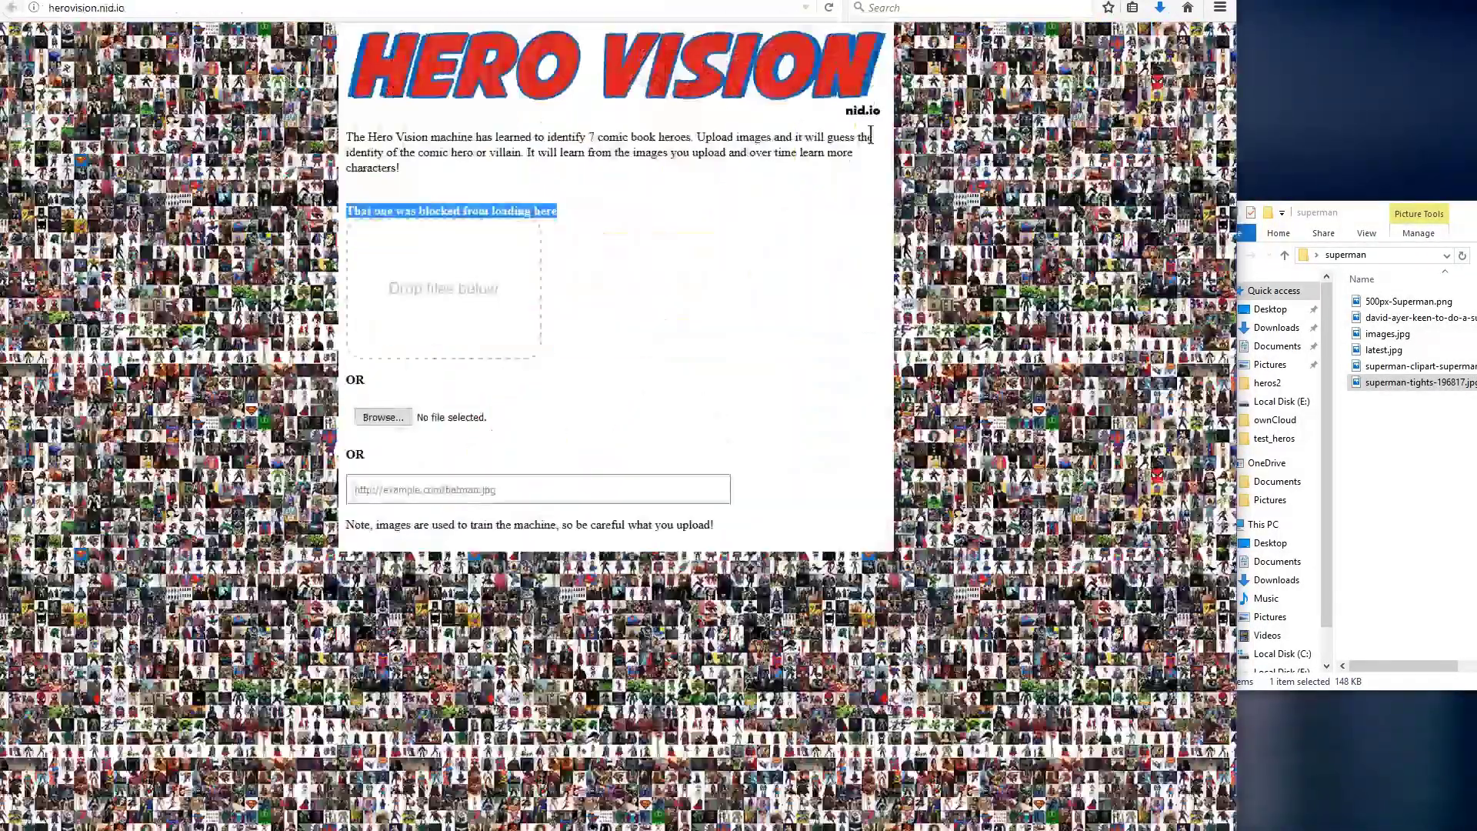